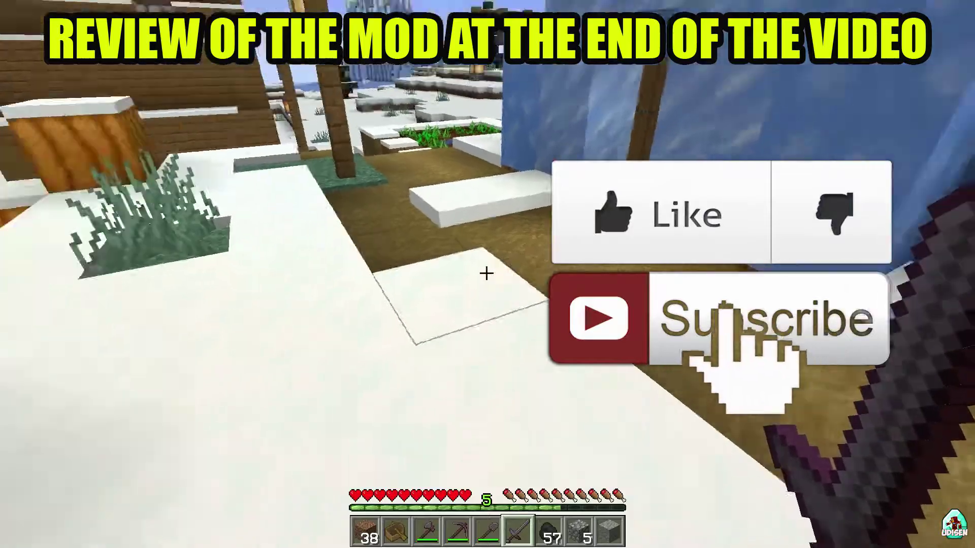
- Walk through the snowy village and check the frame rate in the debug overlay
key(w)
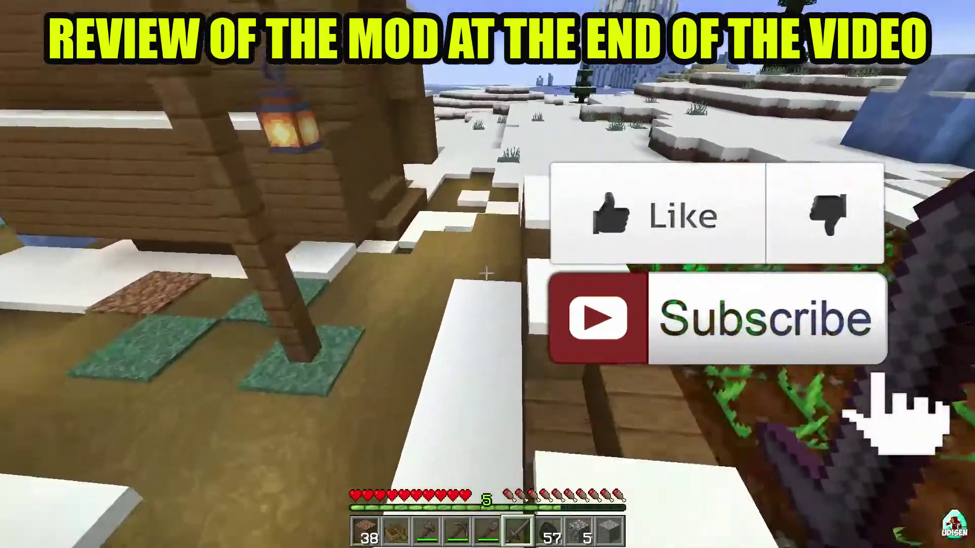
key(F3)
key(w)
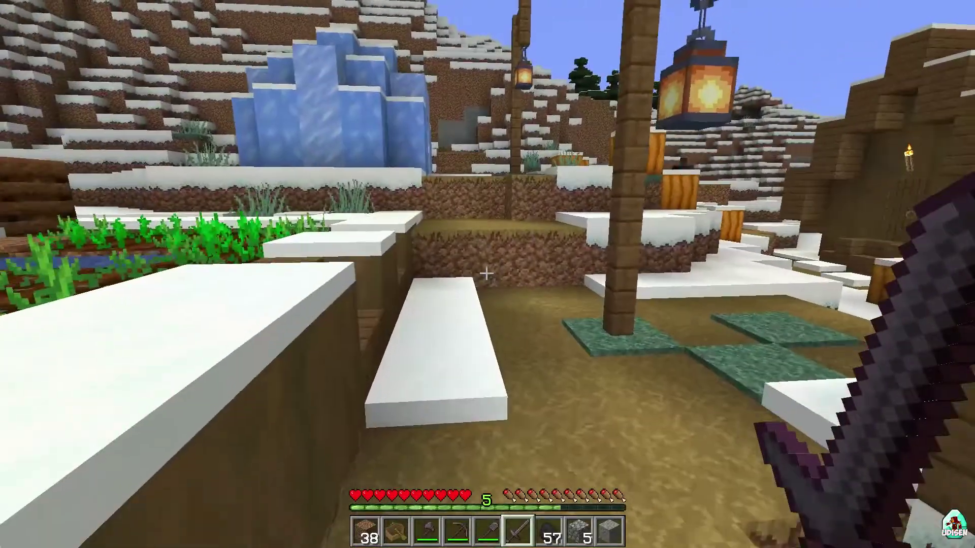
key(w)
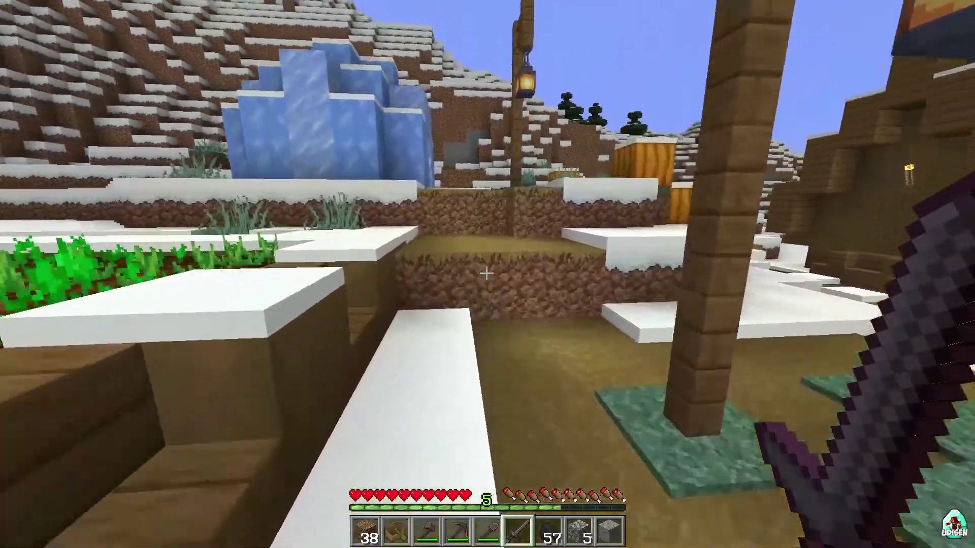
- Set the maximum framerate to Unlimited in the video settings and return to the game
key(Escape)
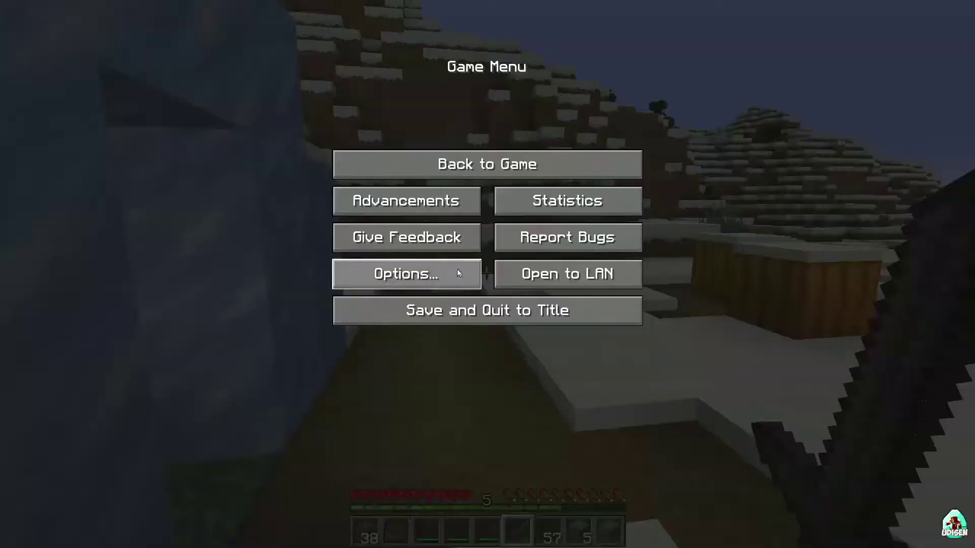
click(457, 269)
click(457, 205)
drag(567, 237, 802, 251)
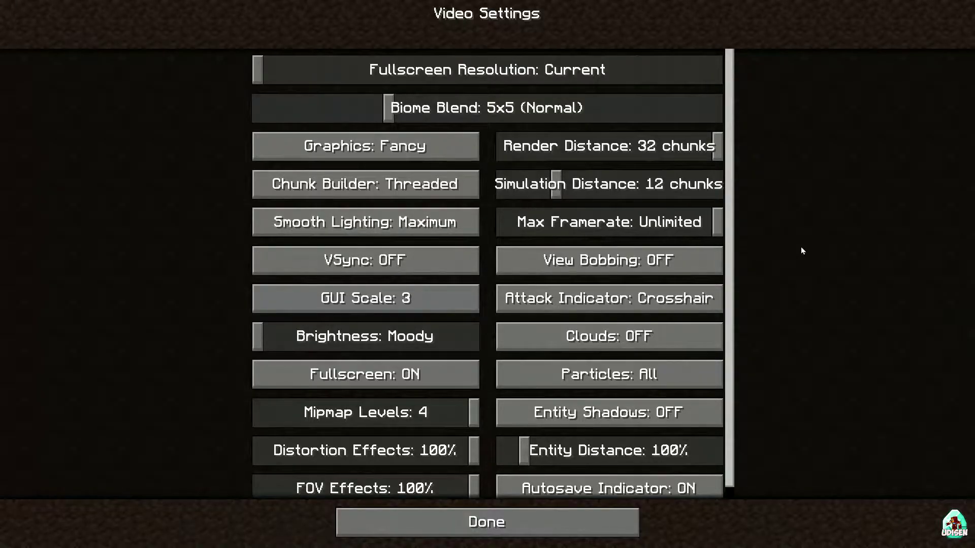
click(511, 516)
click(471, 362)
click(470, 160)
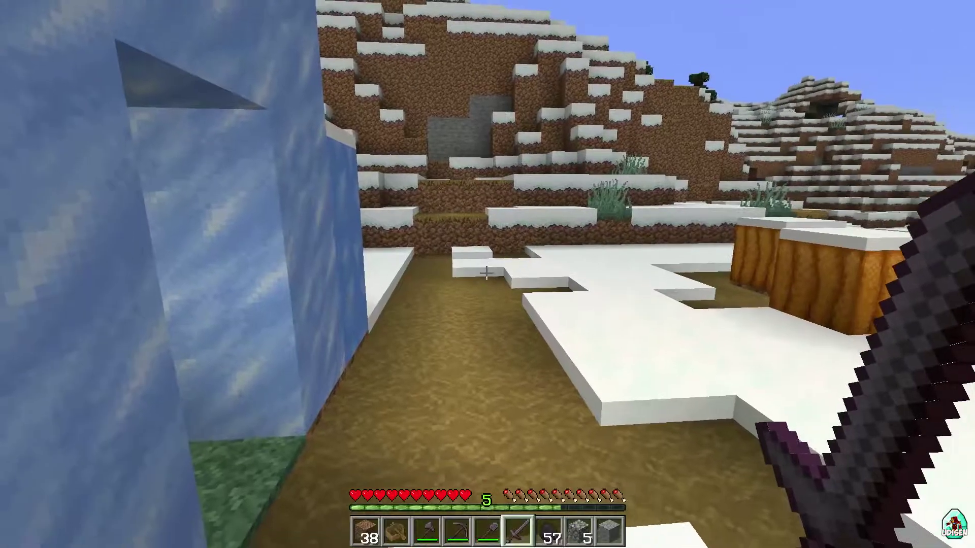
- Run around the village houses, pumpkins and farm, comparing performance readings in the debug overlay with the uncapped framerate
key(w)
key(space)
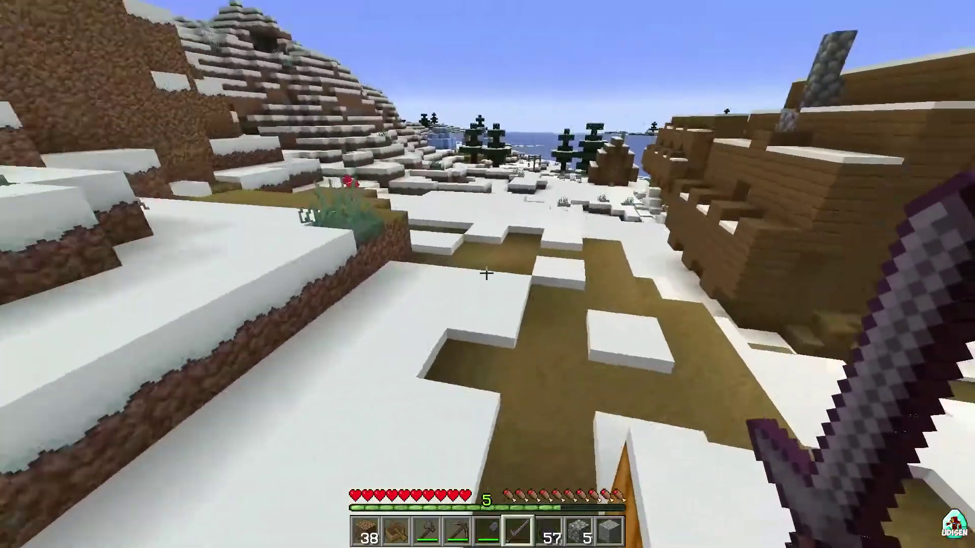
key(F3)
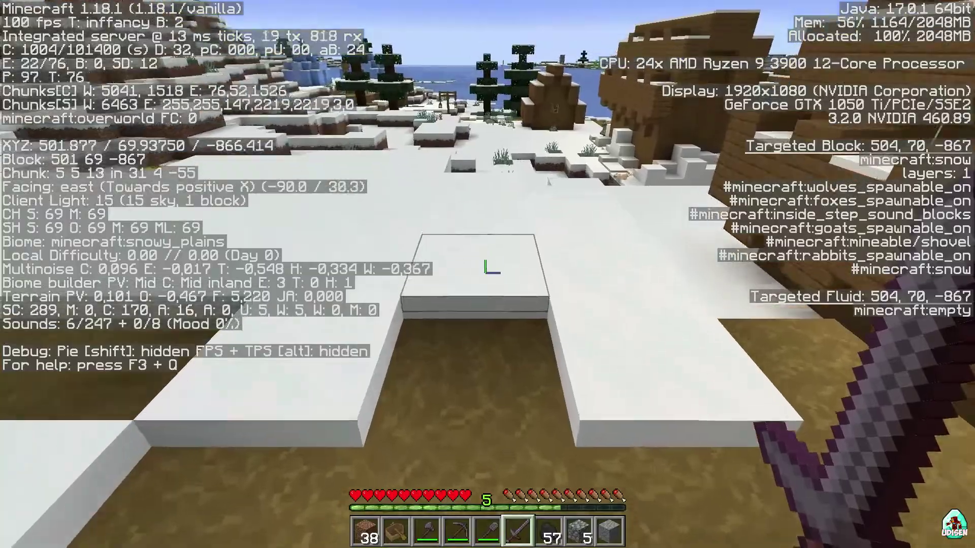
key(w)
key(space)
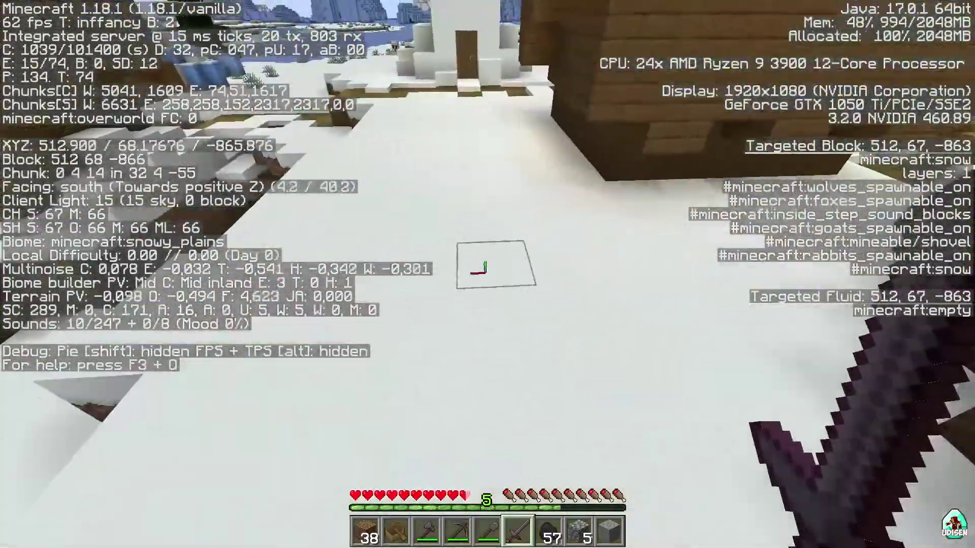
key(w)
key(space)
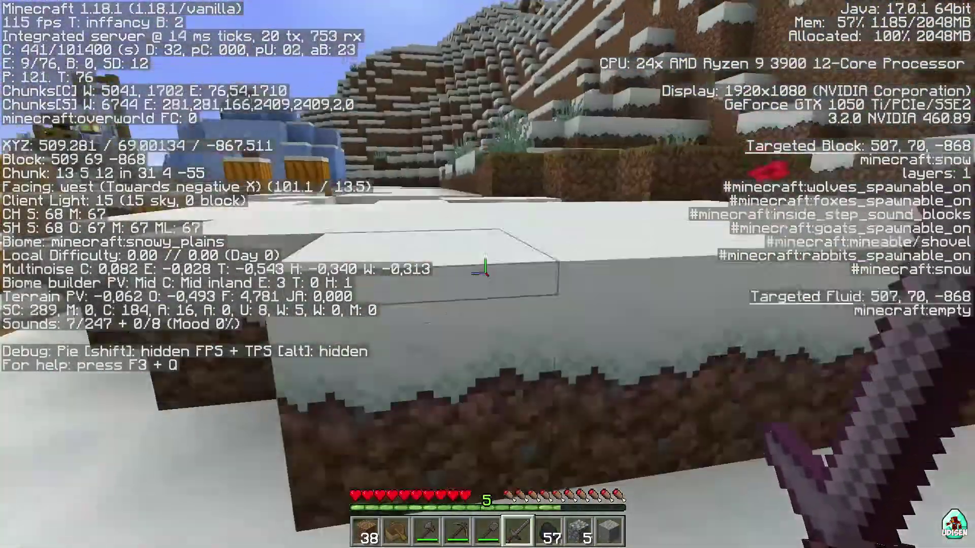
key(w)
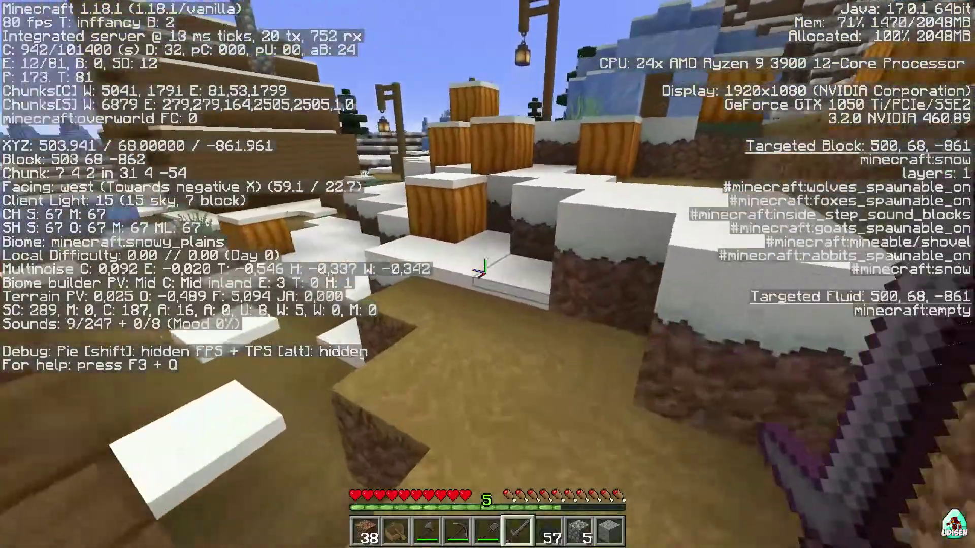
key(w)
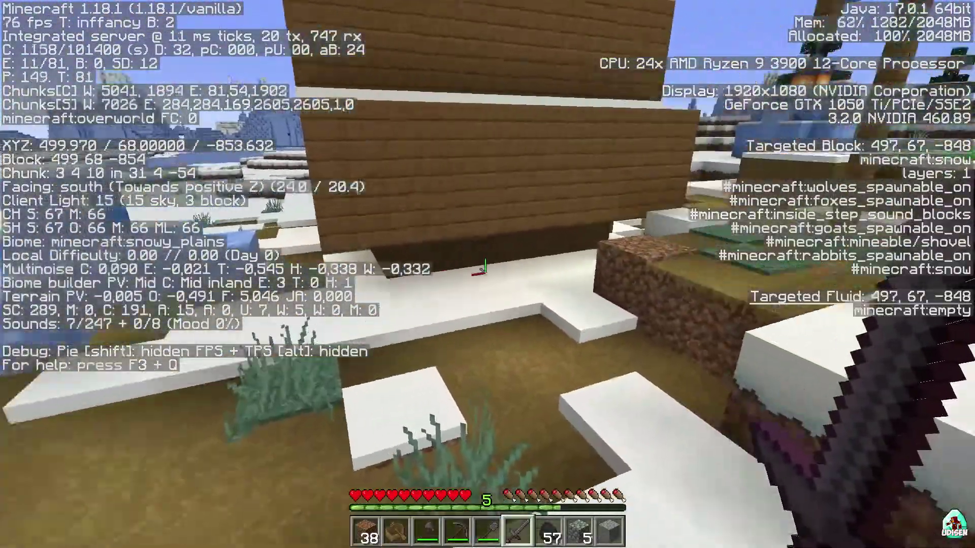
key(F3)
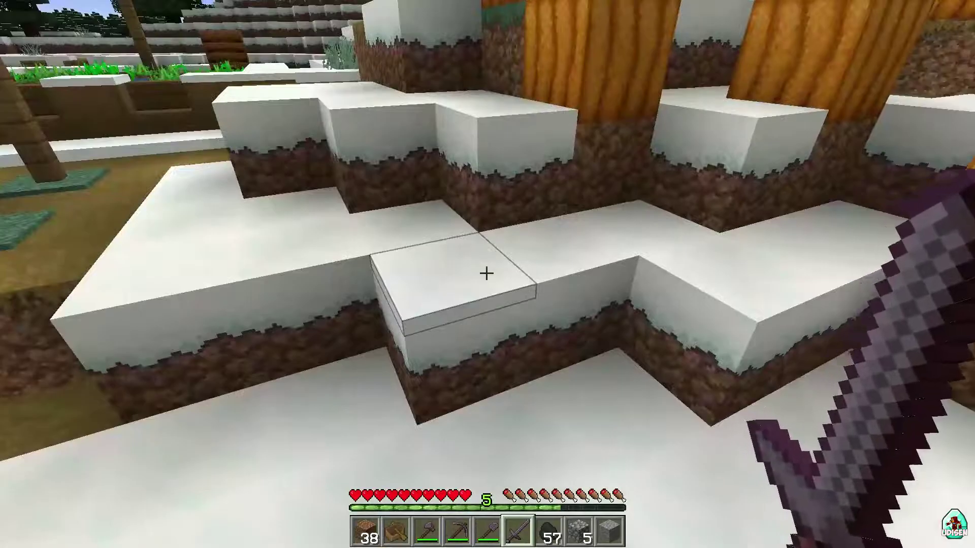
key(w)
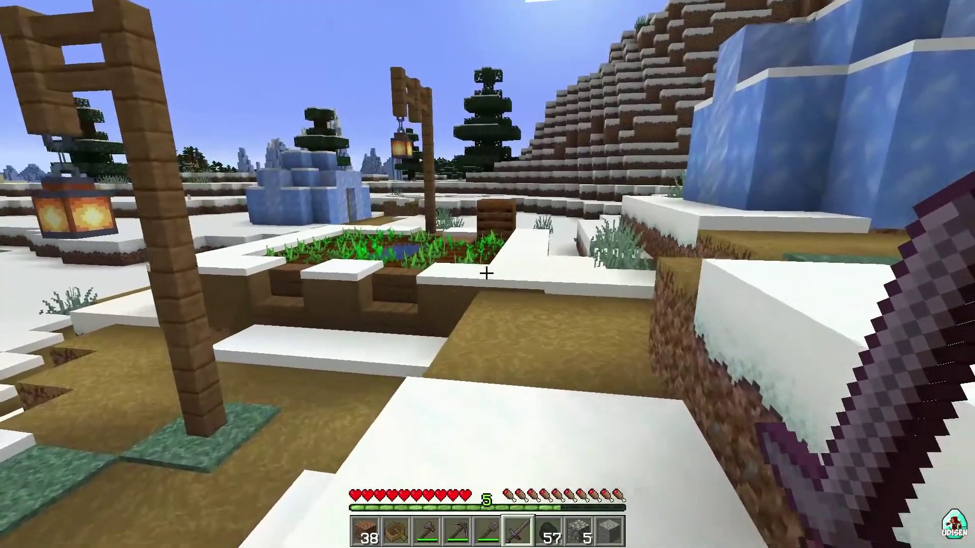
key(w)
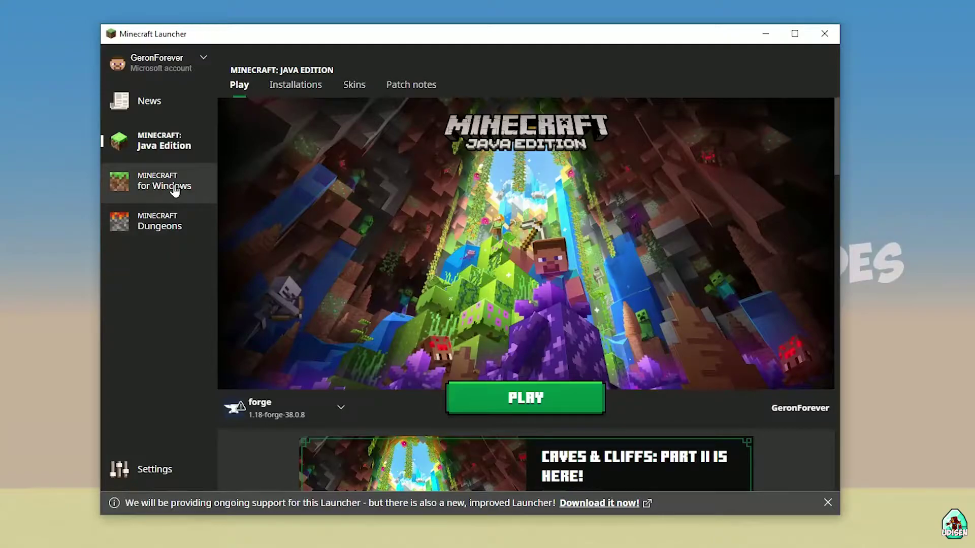
- Switch to the Minecraft Launcher and open the list of Java Edition installations
click(156, 108)
click(168, 146)
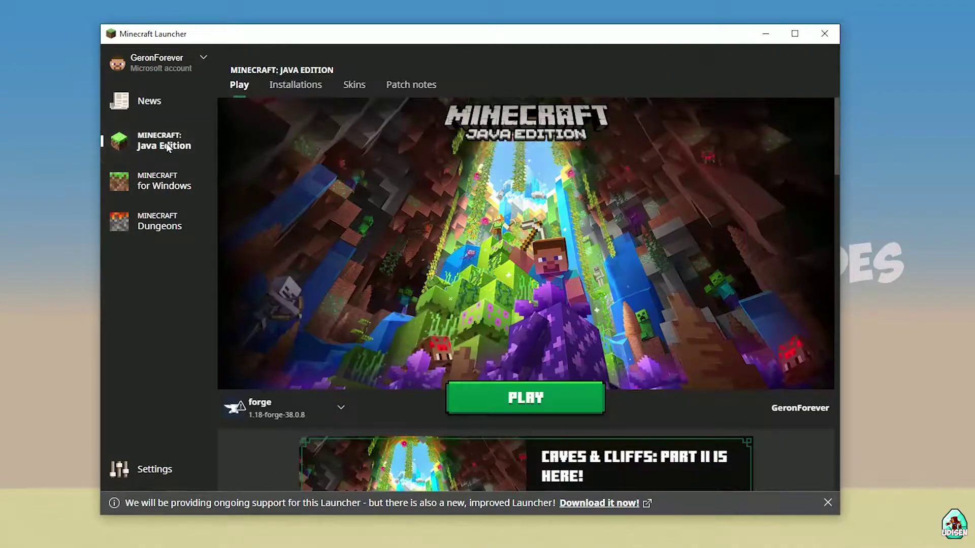
click(287, 91)
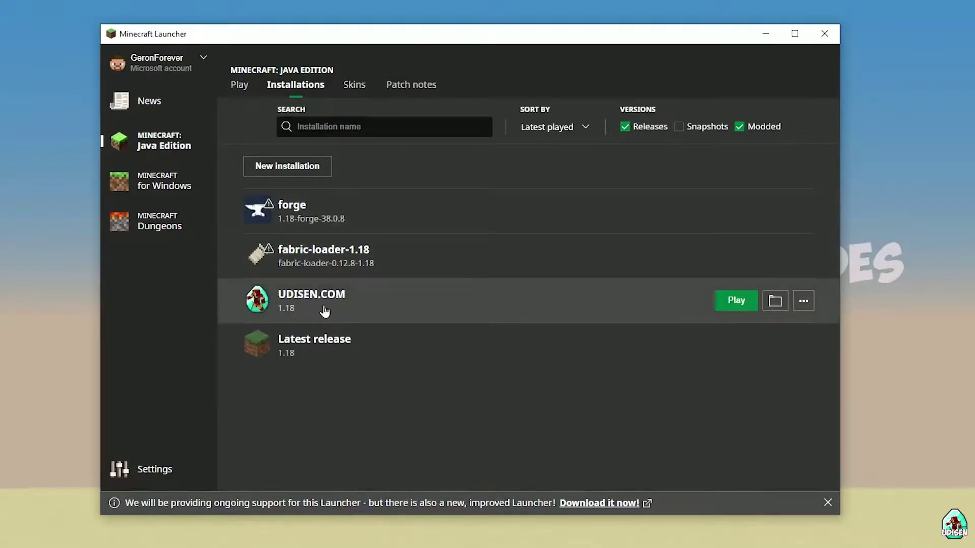
click(299, 171)
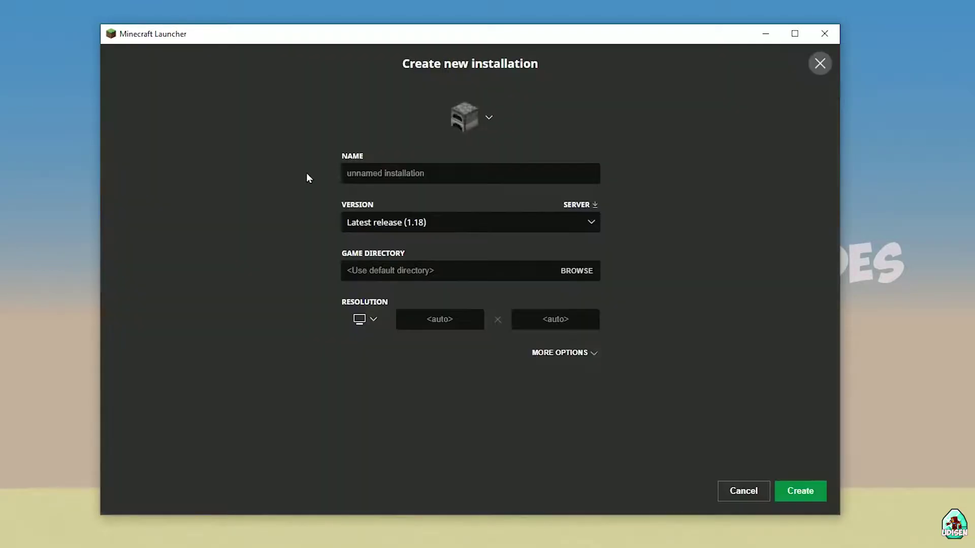
click(396, 175)
text(hnghnhgnhgnghnhgn)
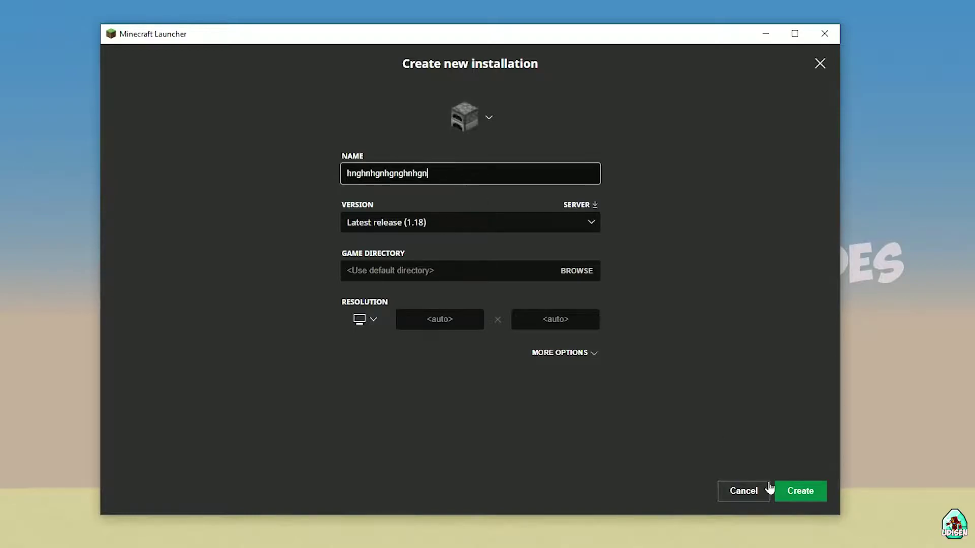
click(766, 491)
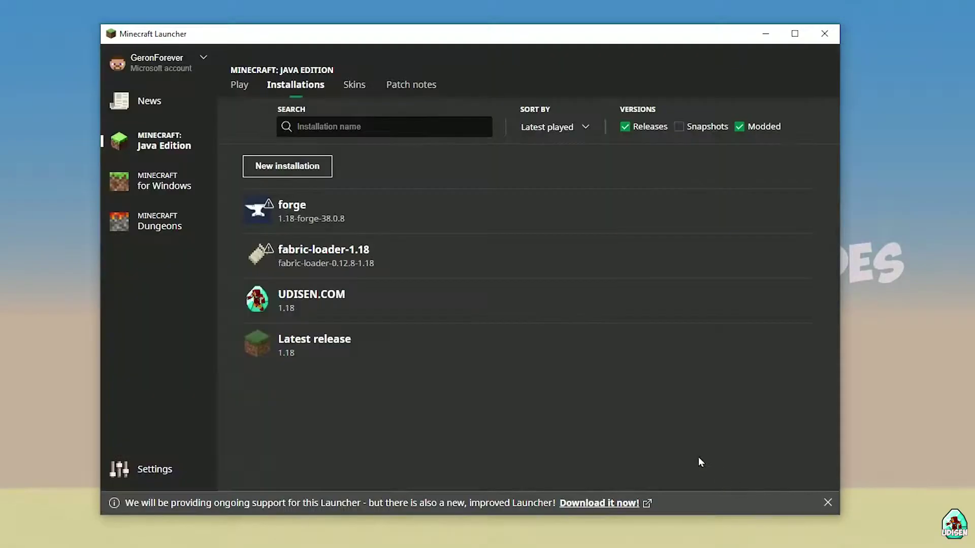
- Open the UDISEN.COM installation for editing and look at its available game versions
click(470, 302)
click(423, 221)
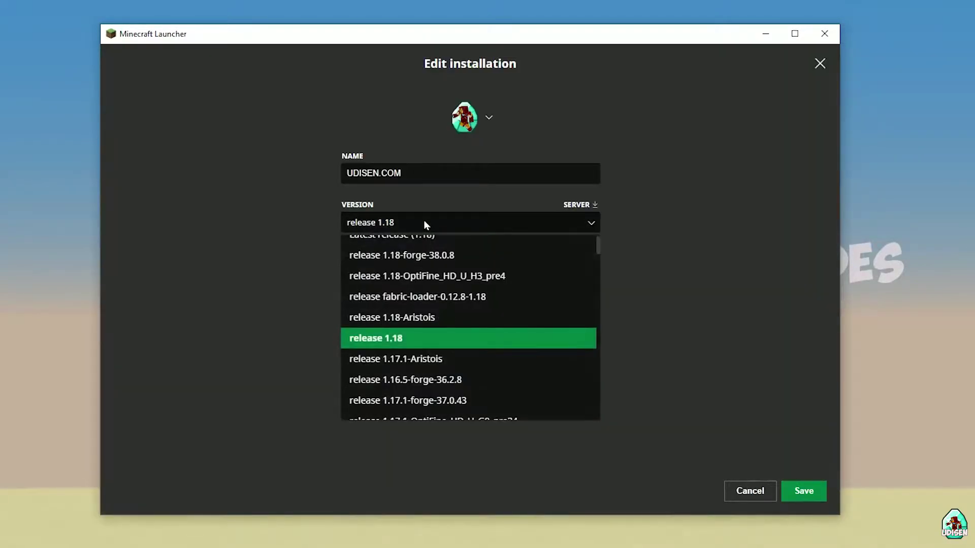
click(424, 220)
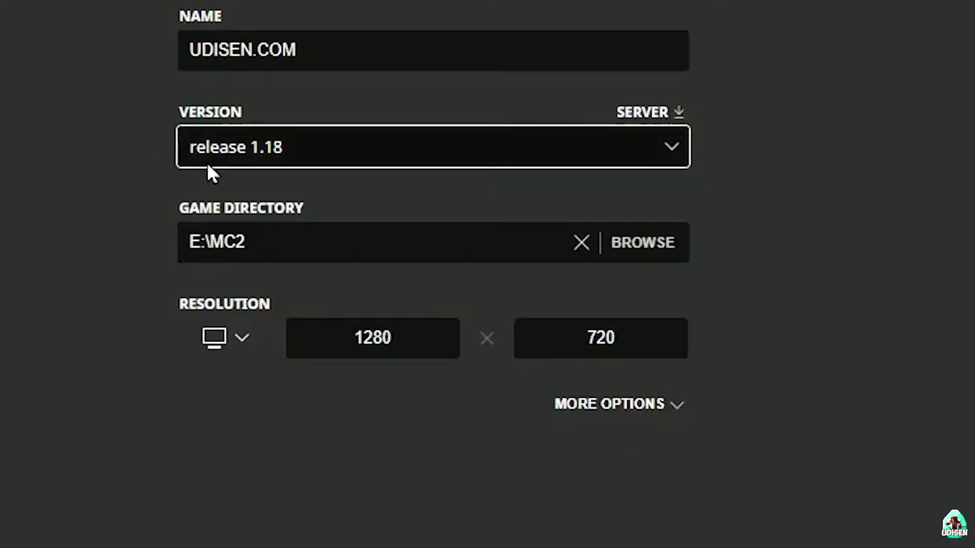
- Browse the version list and set the installation's version to pending 1.18_experimental-snapshot-4
click(288, 154)
click(286, 154)
click(276, 375)
click(222, 154)
scroll(443, 315, down, 8)
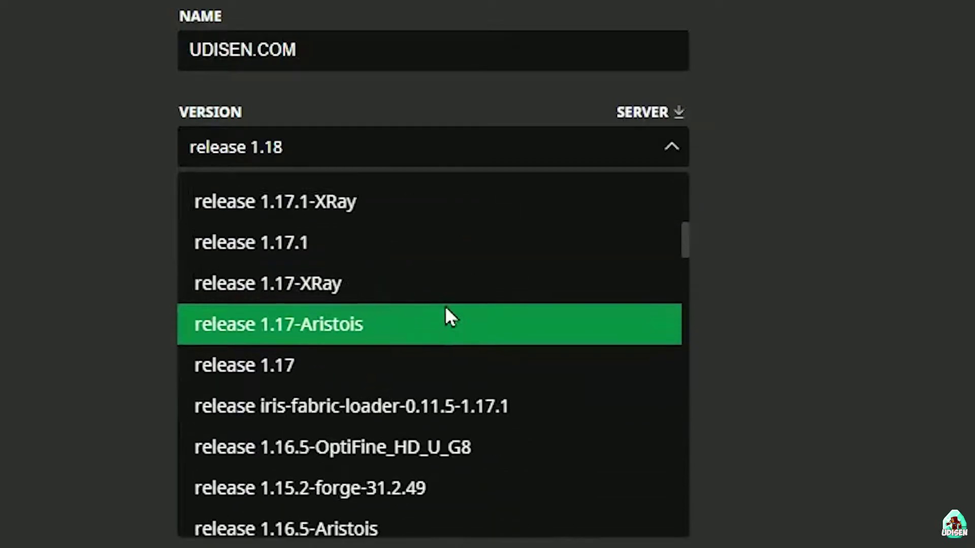
scroll(447, 315, up, 3)
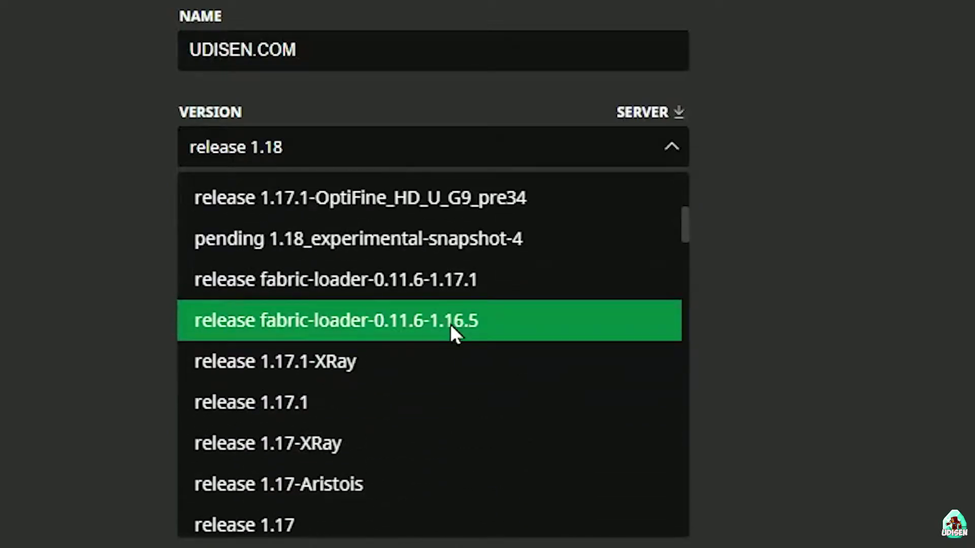
click(422, 239)
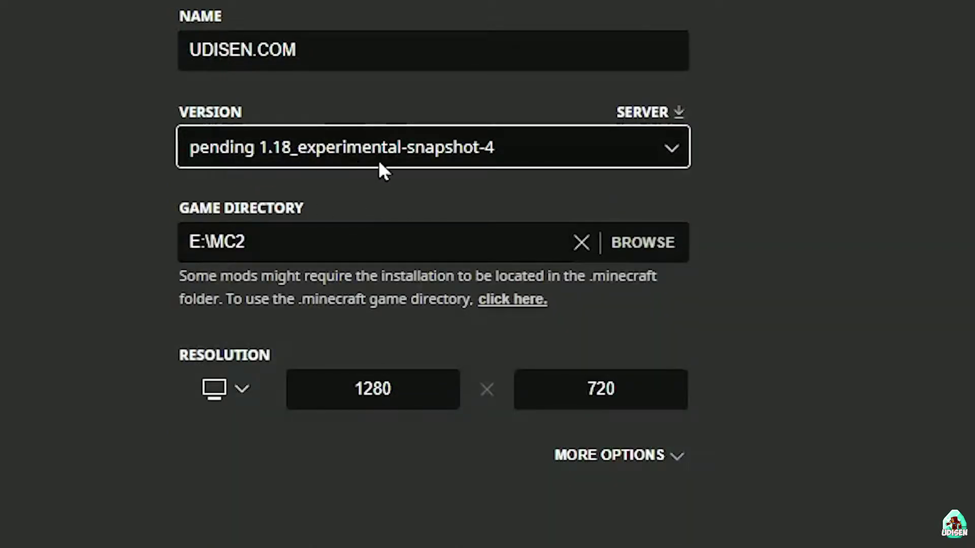
- Set the UDISEN.COM installation's version to release 1.18 and save the installation
click(385, 142)
scroll(355, 333, up, 3)
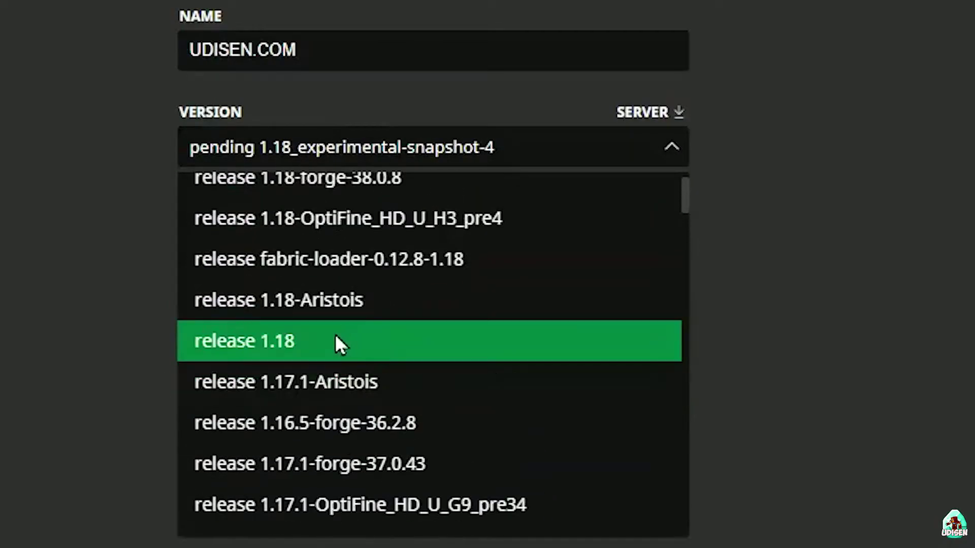
click(339, 345)
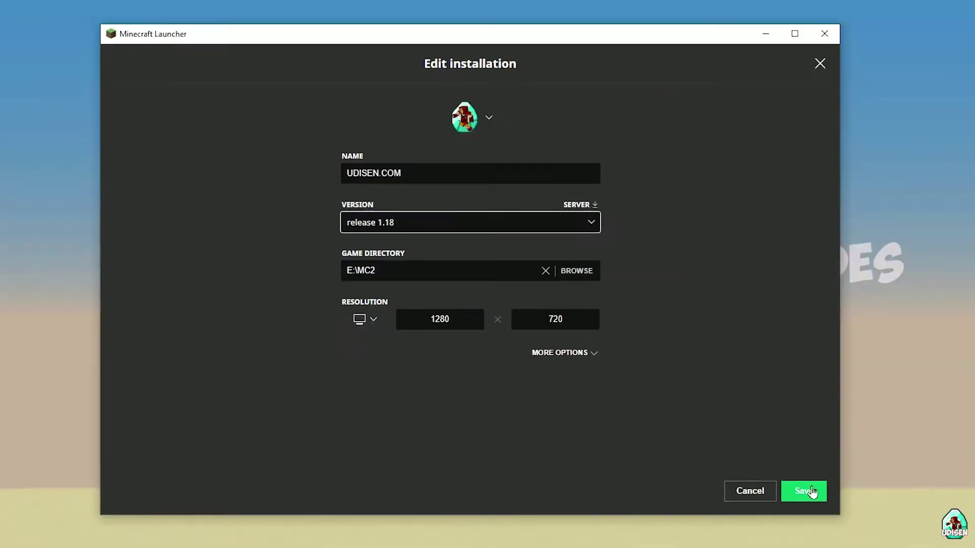
click(811, 492)
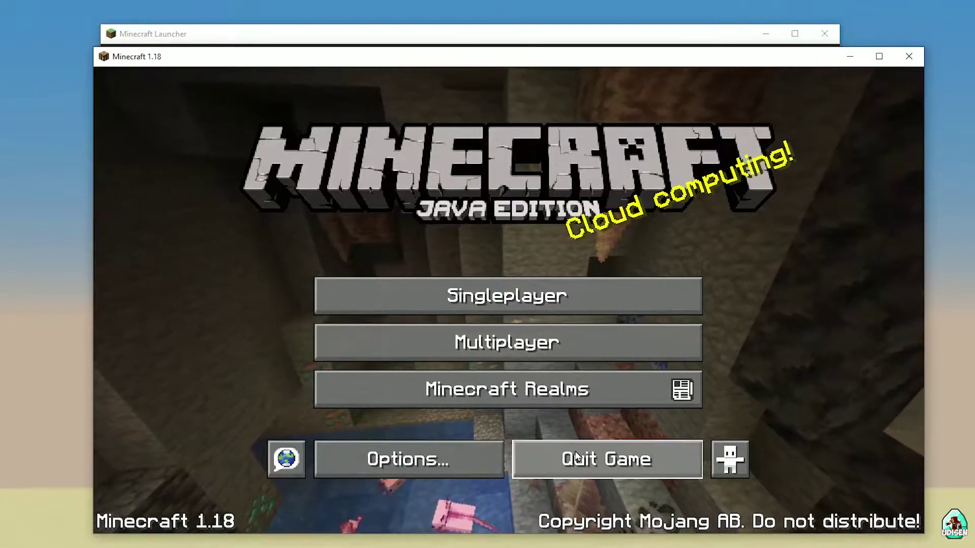
- Close the running Minecraft 1.18 game window
click(908, 57)
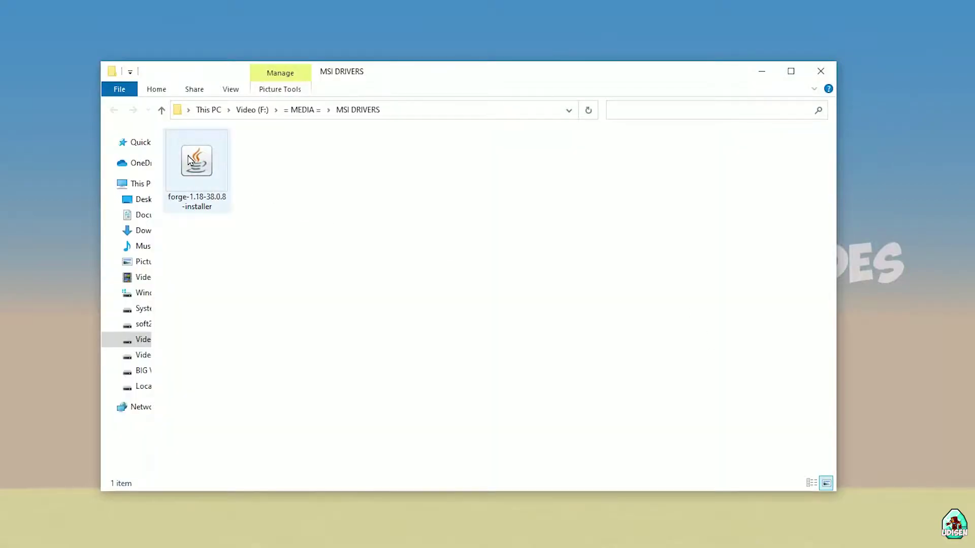
- Inspect the Forge installer's file name in the MSI DRIVERS folder, highlighting its forge-1.18 part
click(198, 168)
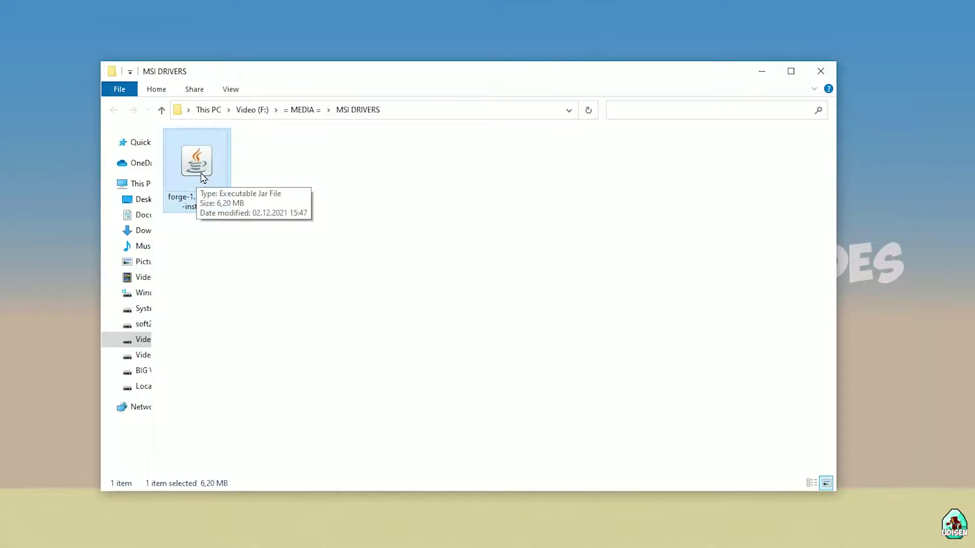
click(192, 208)
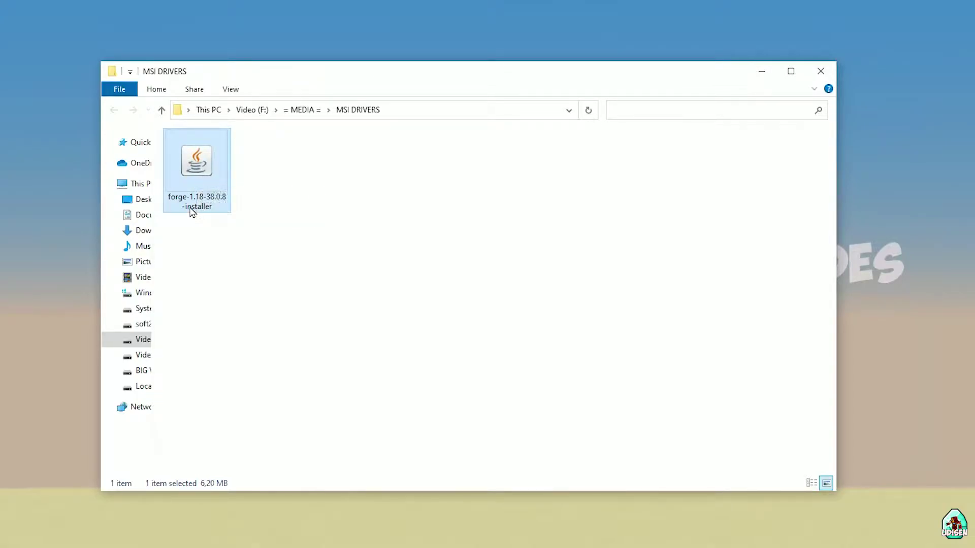
drag(201, 198, 156, 195)
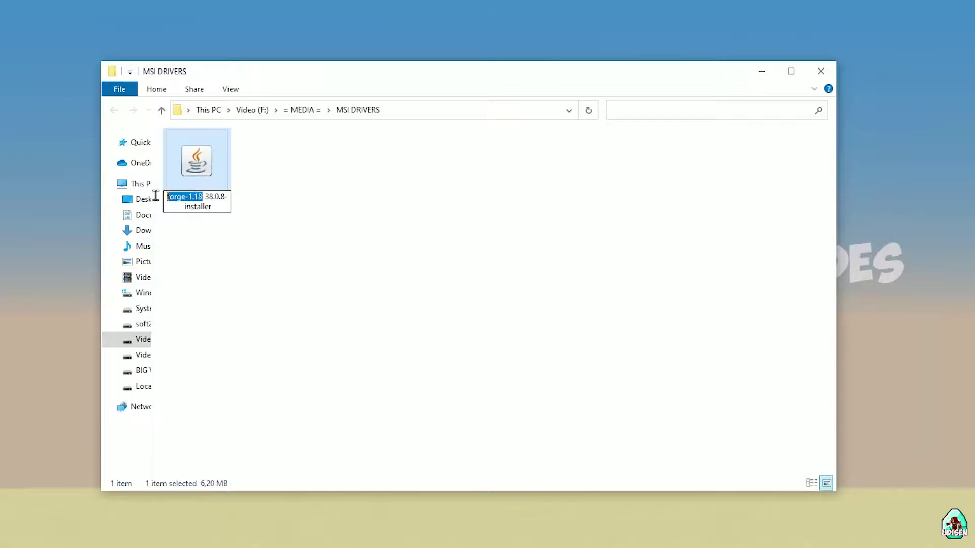
- Run the forge-1.18-38.0.8 installer, install the client into the .minecraft folder and dismiss the completion dialog
click(195, 215)
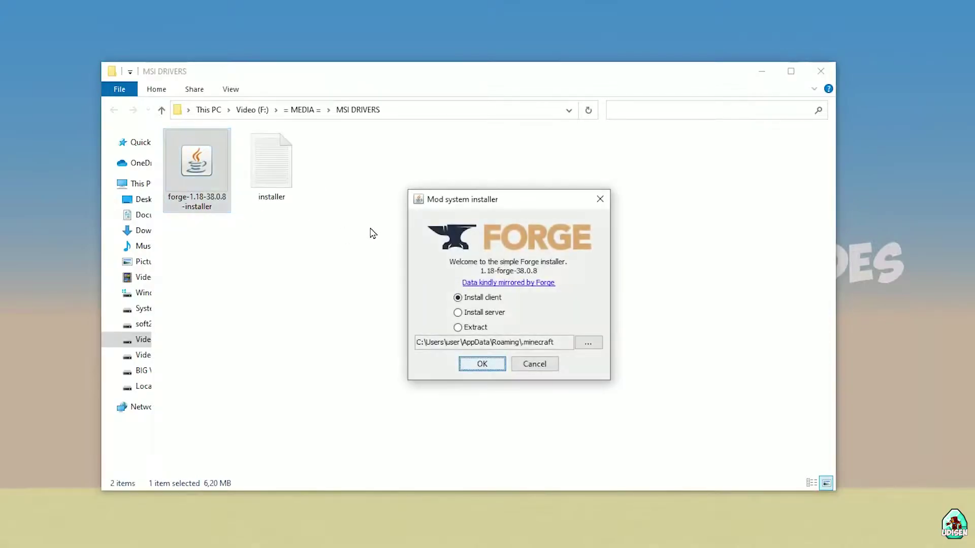
click(480, 364)
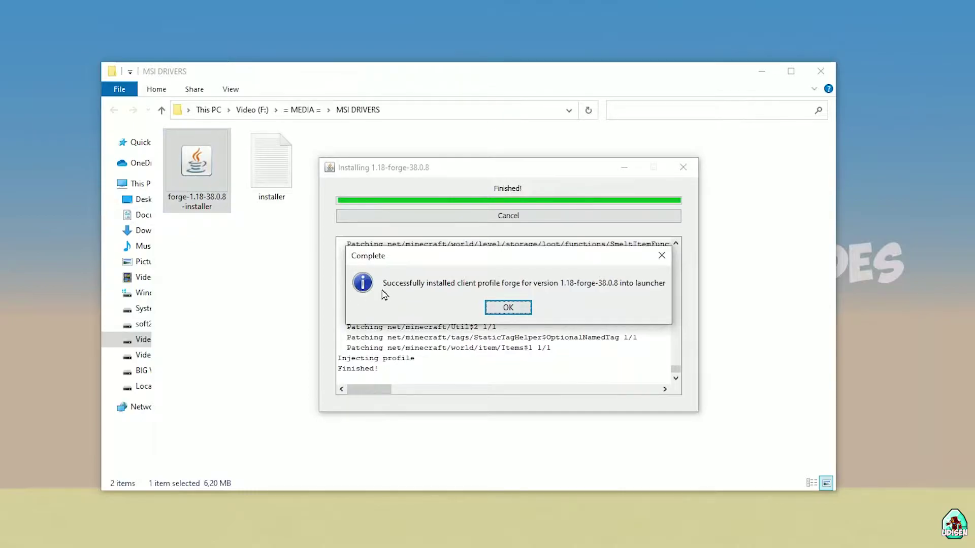
click(661, 256)
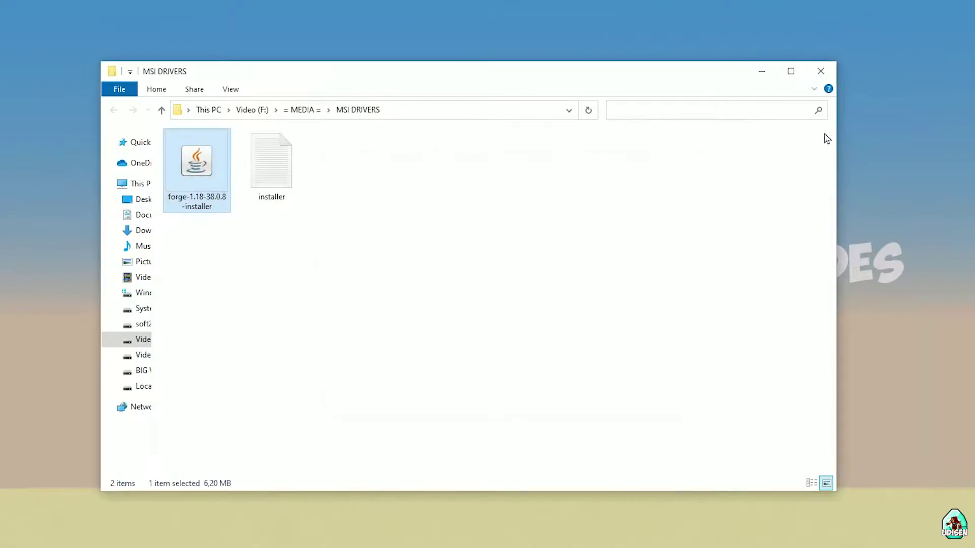
- Close the MSI DRIVERS folder and open the forge installation's settings in the Minecraft Launcher
click(812, 77)
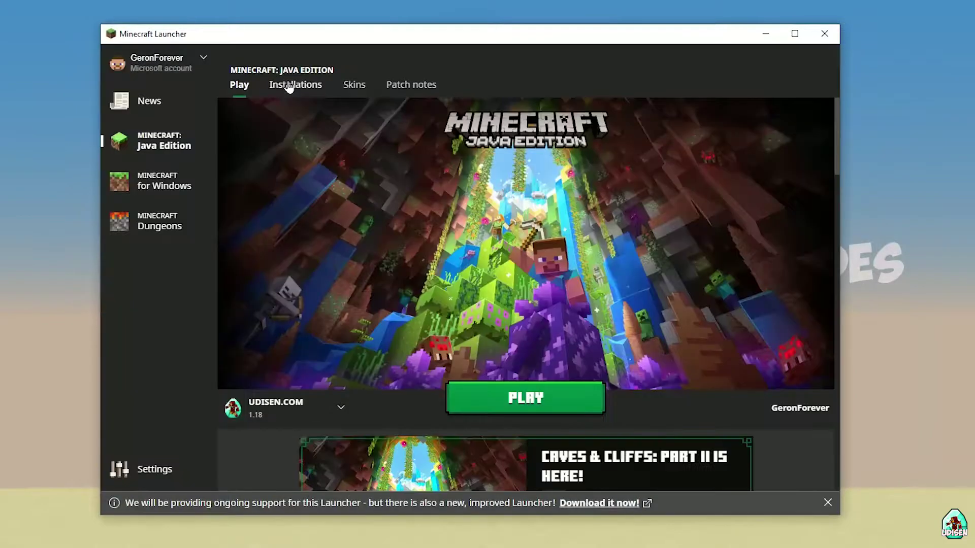
click(288, 84)
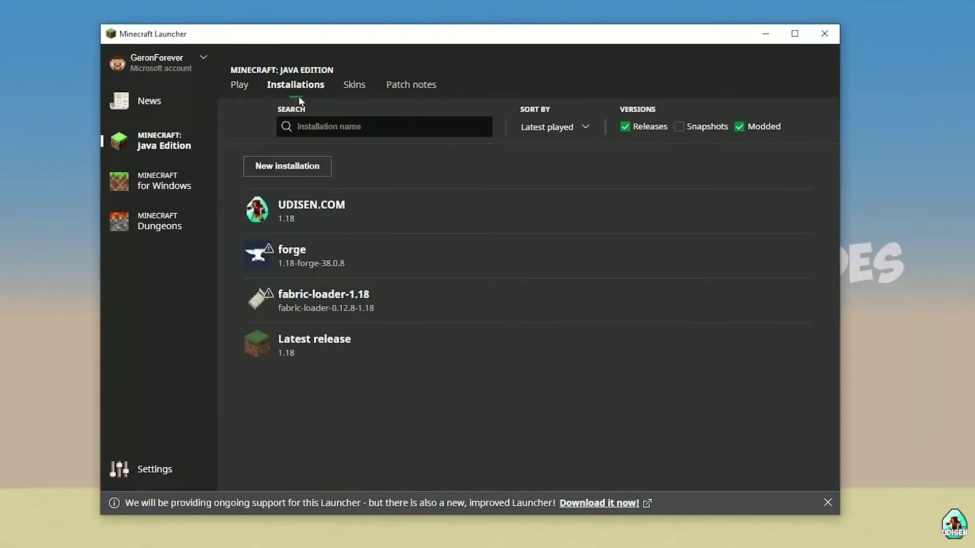
mouse_move(450, 270)
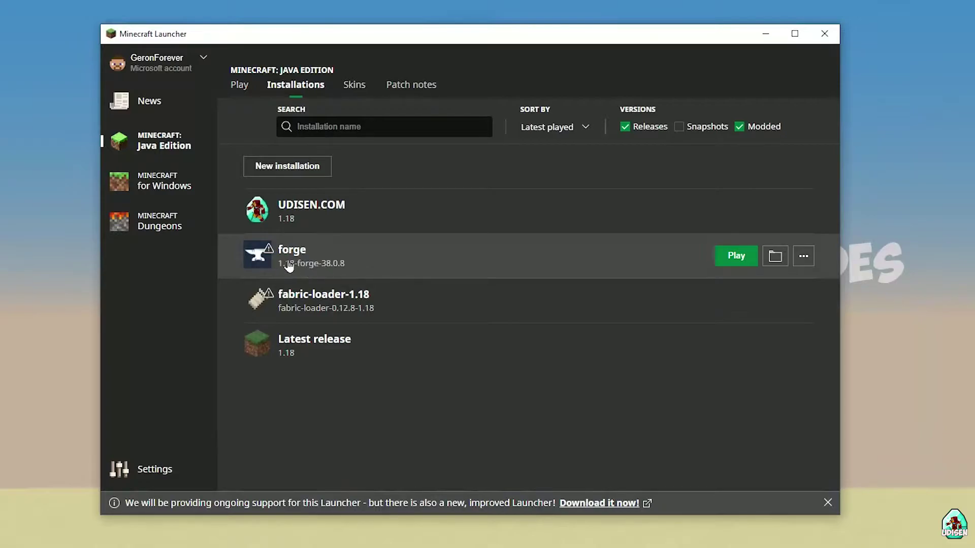
click(394, 263)
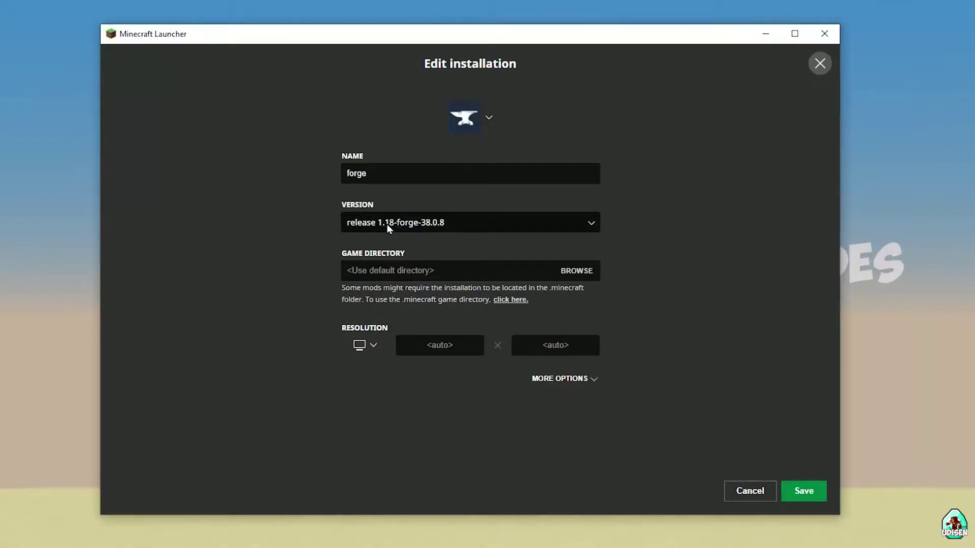
- Review the forge installation's version choices, pick release 1.18-forge-38.0.8 and leave the settings without saving
click(470, 229)
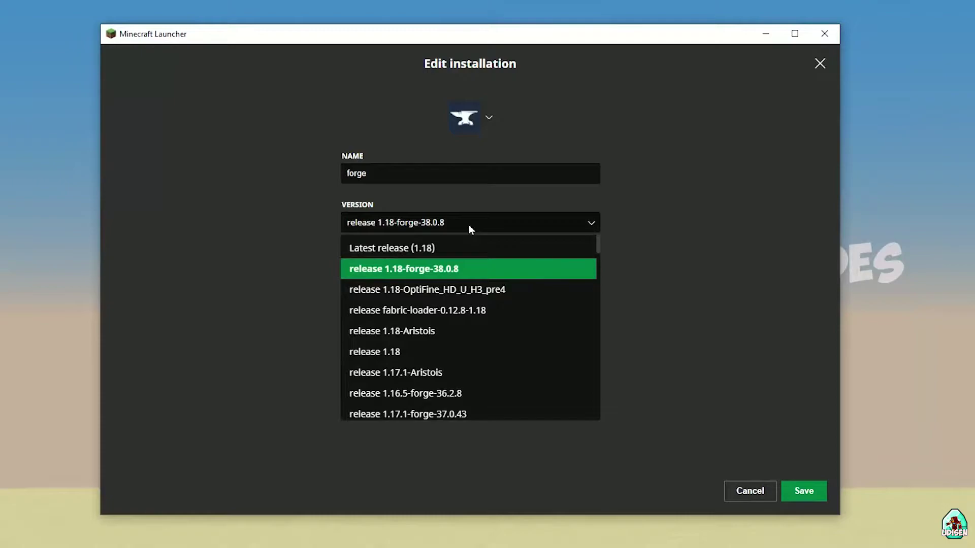
click(468, 224)
click(443, 226)
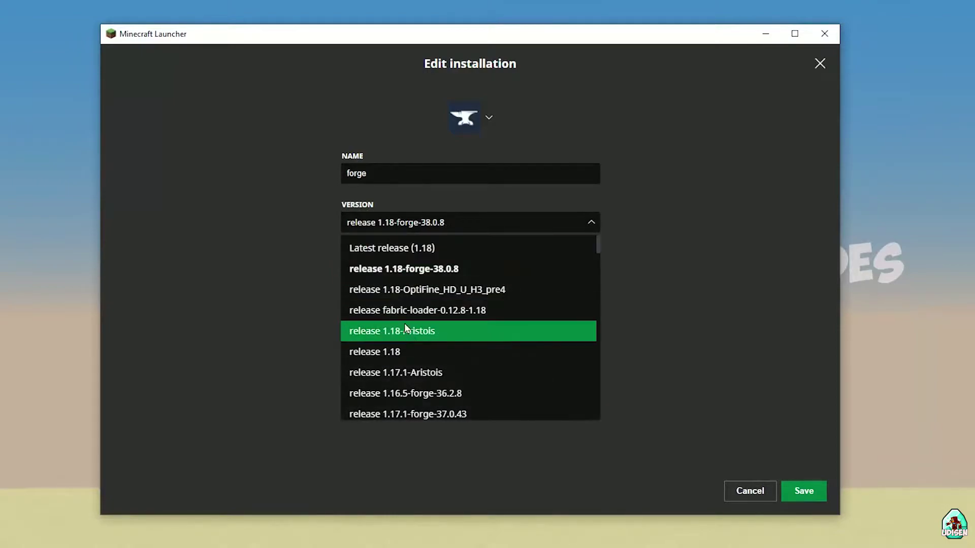
click(392, 260)
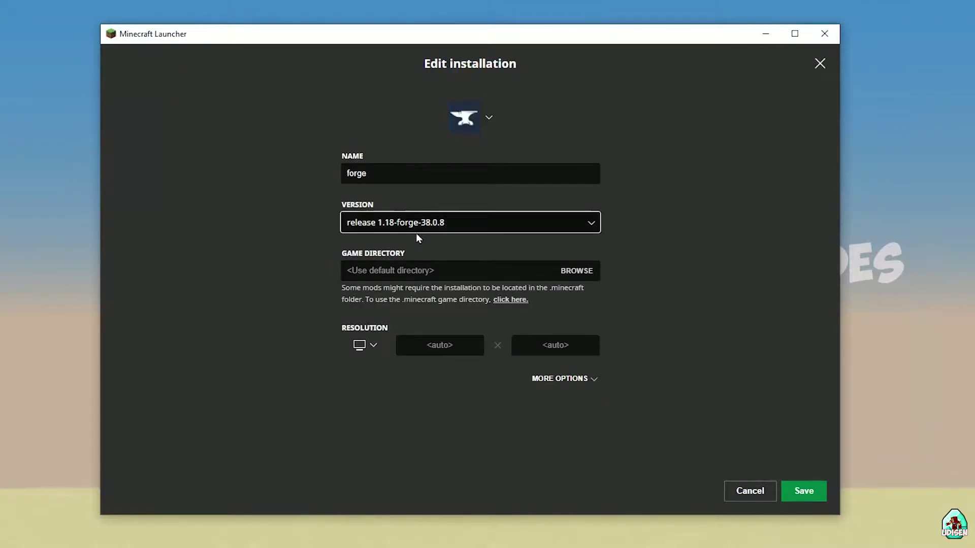
click(747, 491)
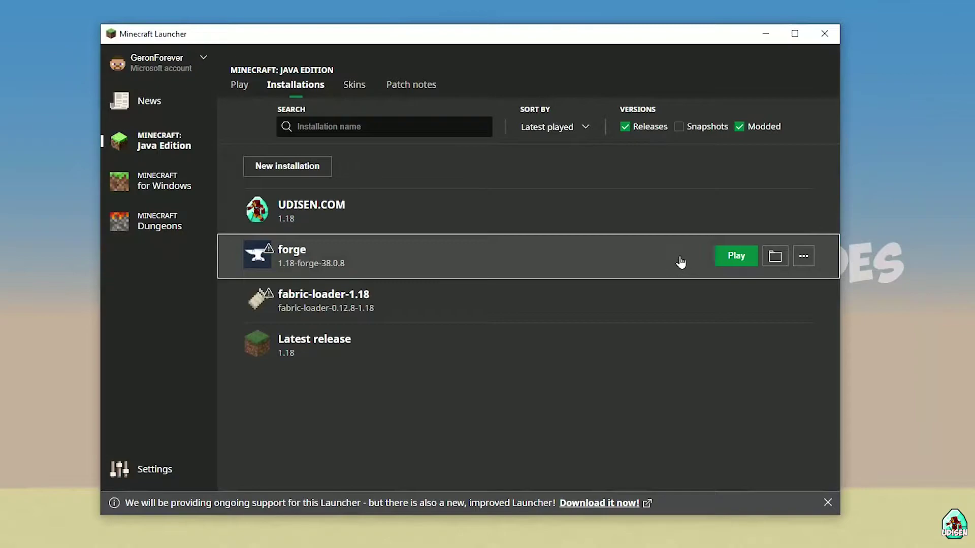
- Open the forge installation's game folder, look into its mods subfolder and minimize the folder window
click(775, 256)
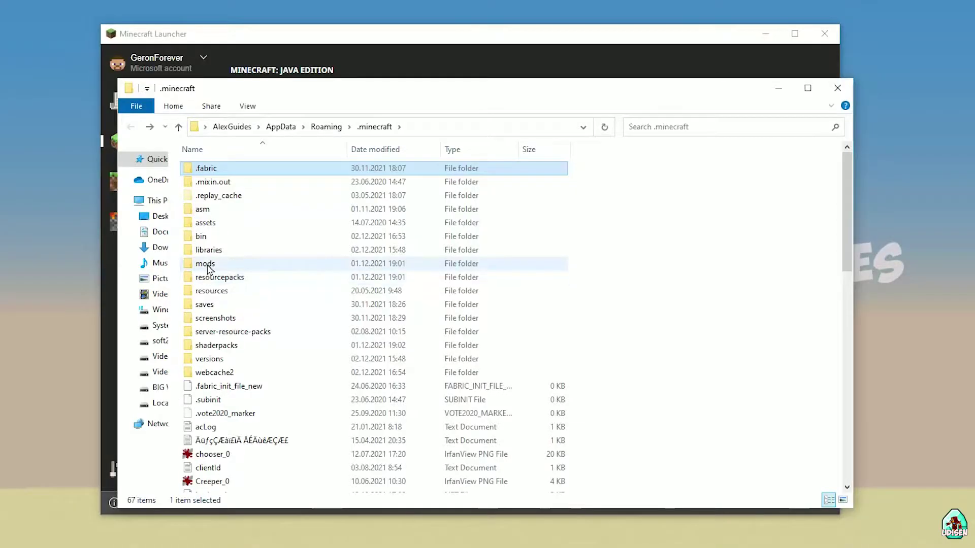
double_click(206, 263)
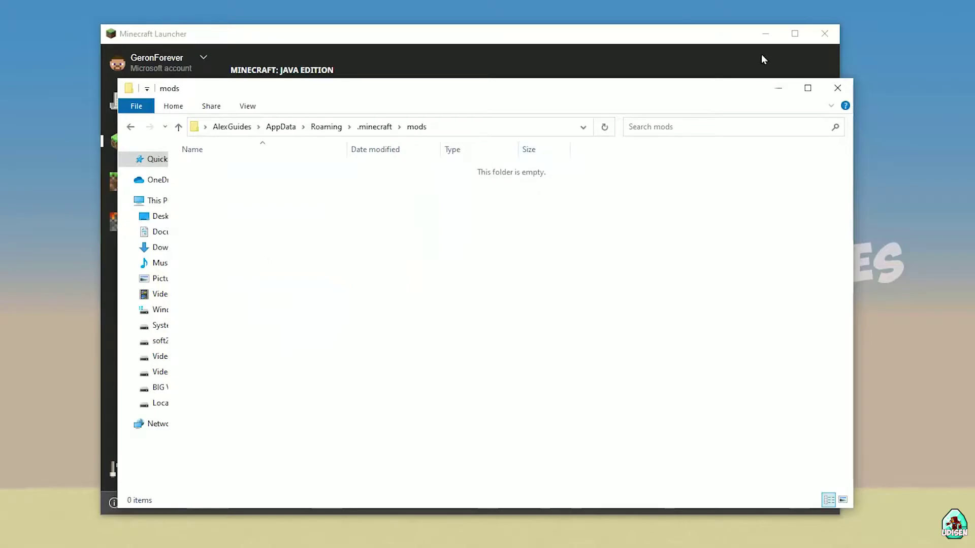
click(771, 87)
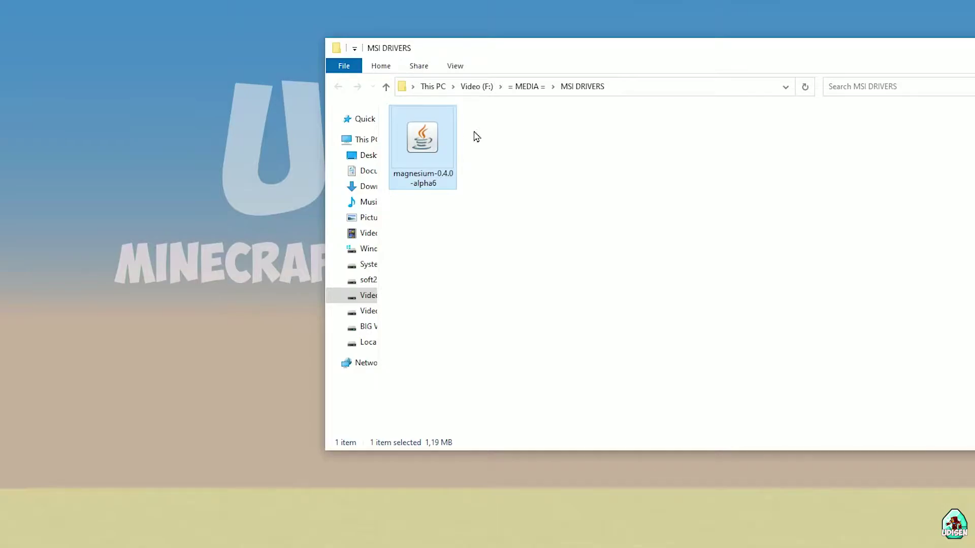
- Open the magnesium-0.4.0-alpha6 mod file as a 7-Zip archive and enter its META-INF folder
drag(487, 54, 413, 39)
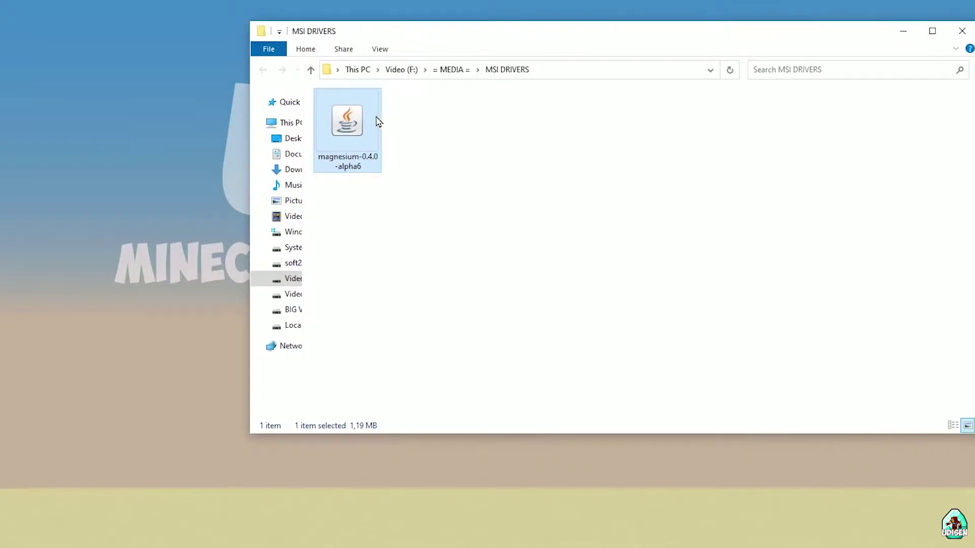
right_click(344, 105)
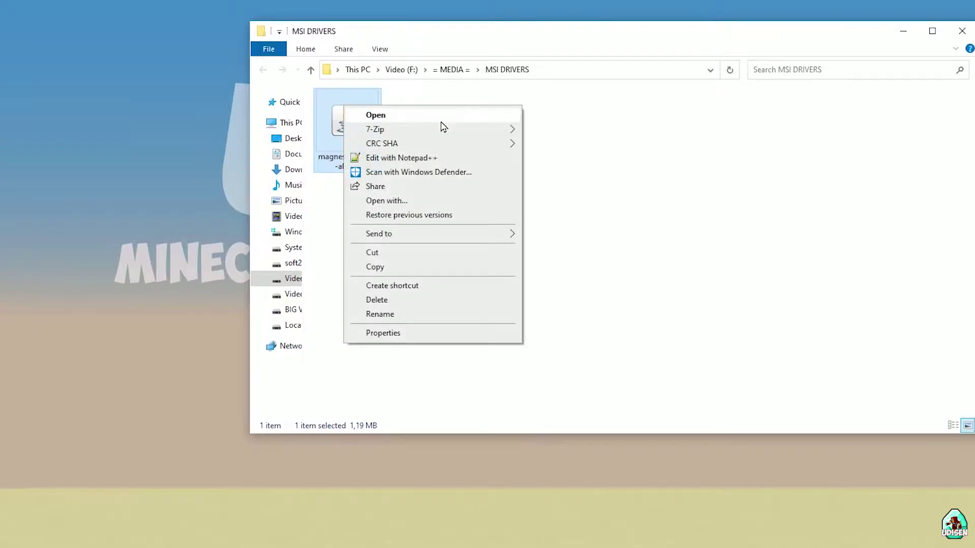
mouse_move(442, 129)
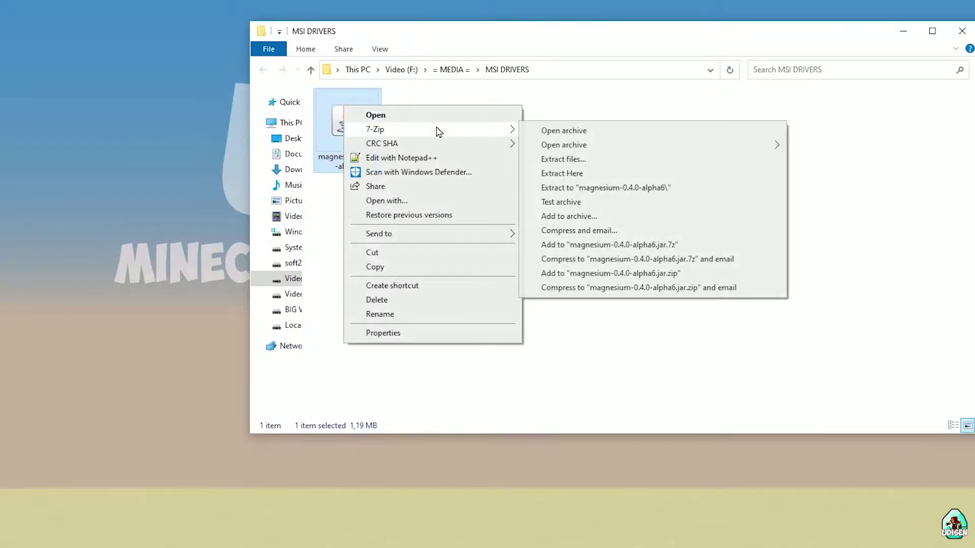
click(564, 131)
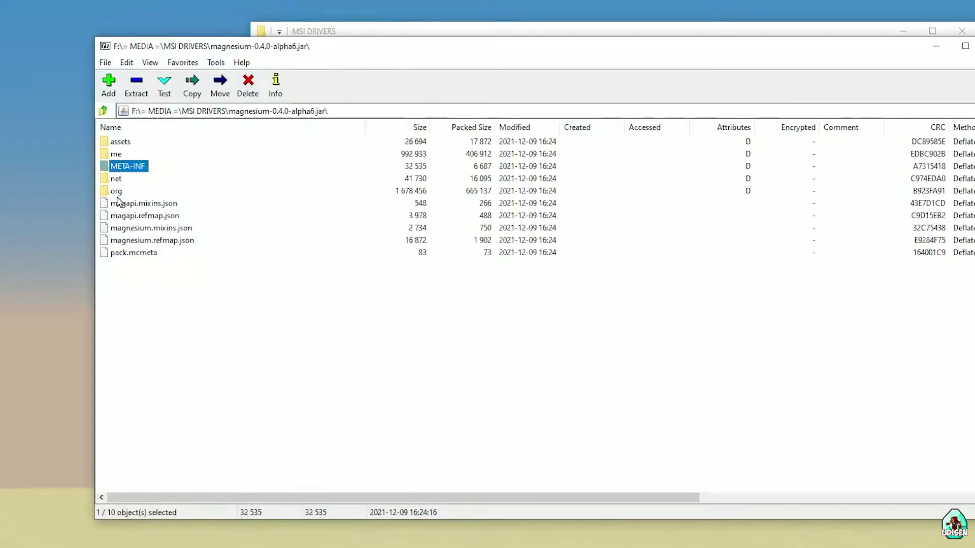
double_click(127, 168)
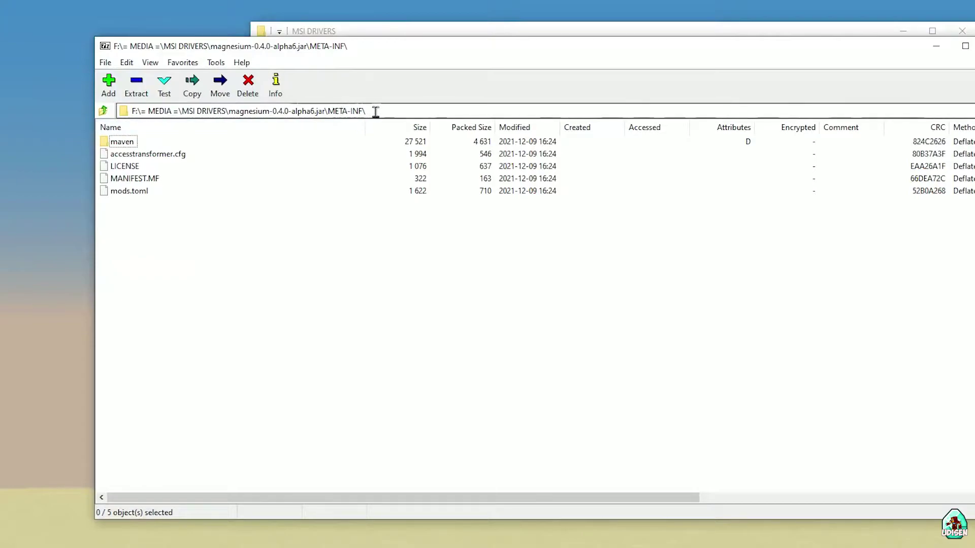
- Open mods.toml from the META-INF folder for editing in Notepad
click(128, 196)
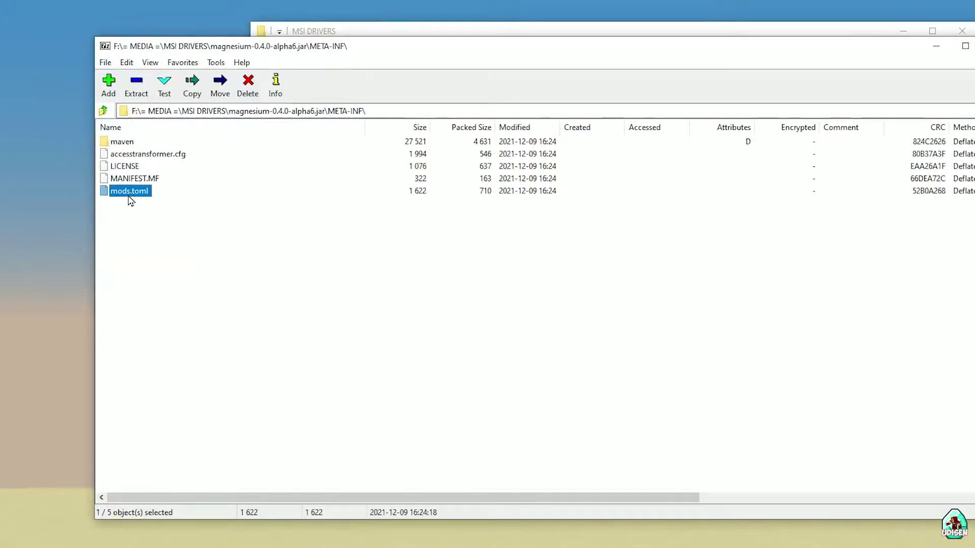
right_click(128, 197)
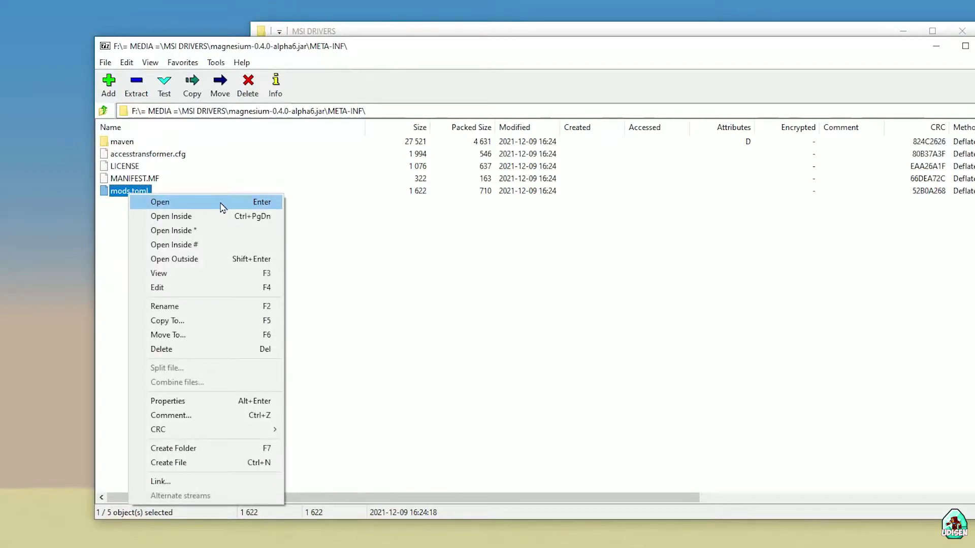
click(221, 203)
key(Return)
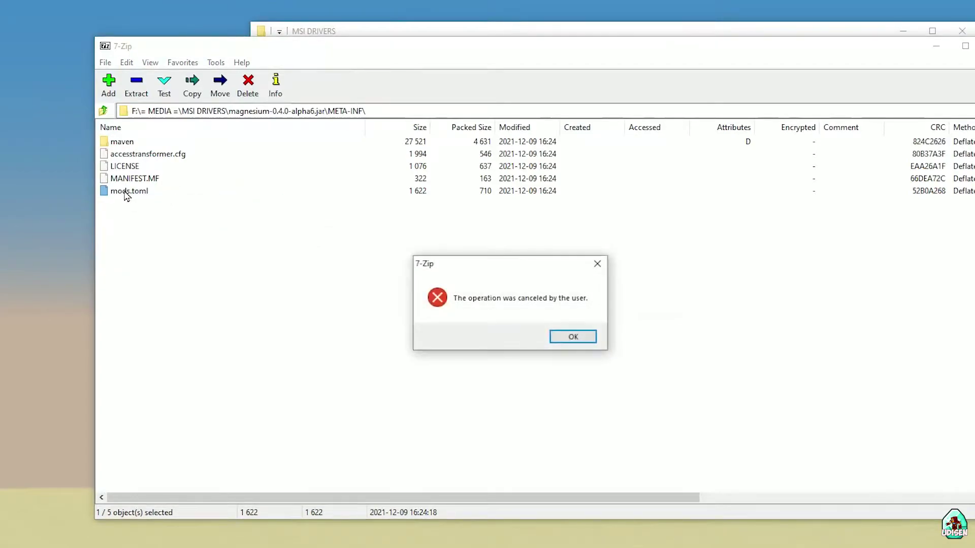
key(Return)
right_click(127, 194)
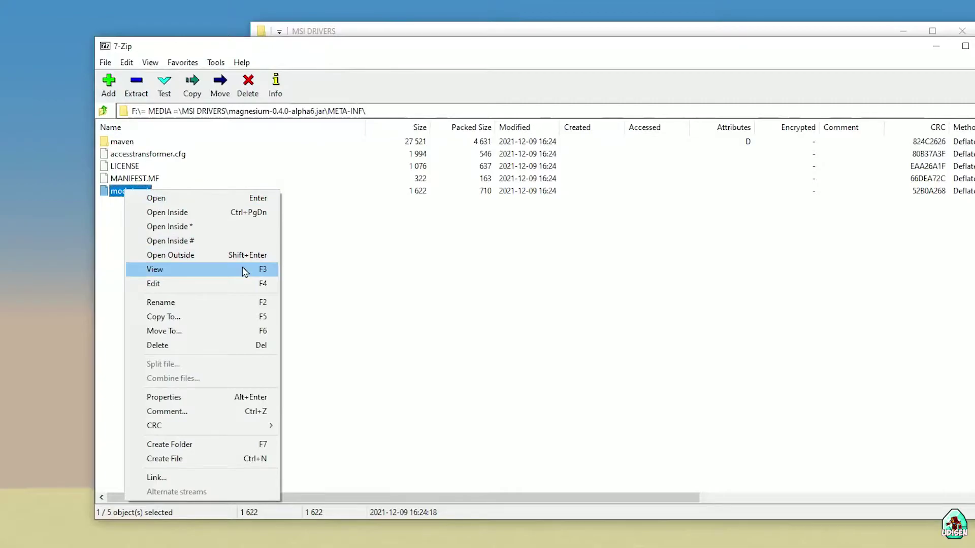
click(201, 284)
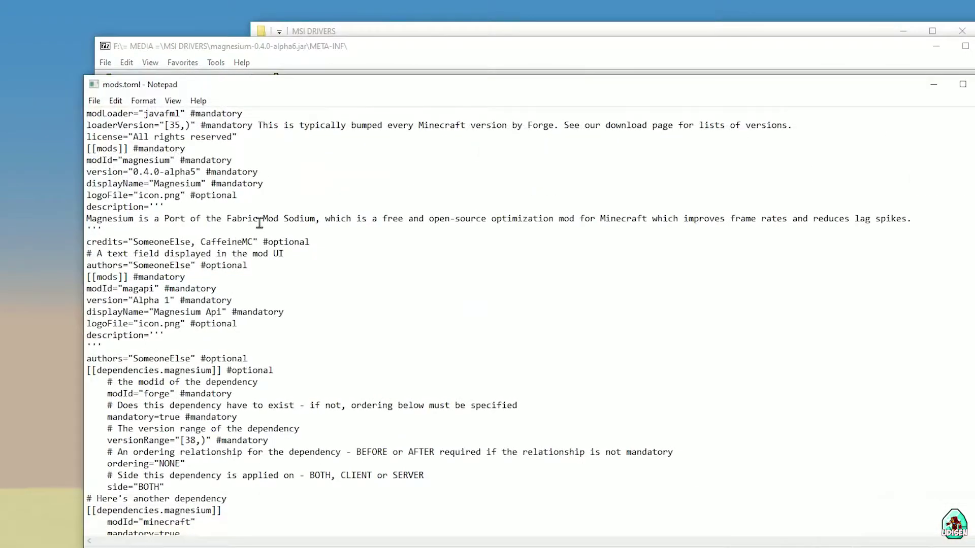
- Change the versionRange of the minecraft dependency in mods.toml to "[1.18.1]"
scroll(264, 223, down, 2)
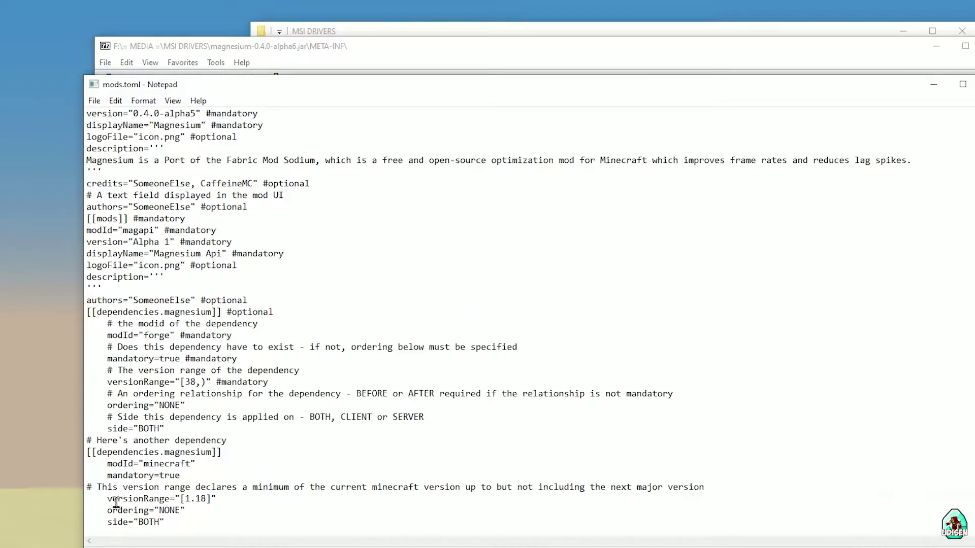
drag(107, 499, 181, 499)
click(204, 499)
click(203, 499)
text(.1)
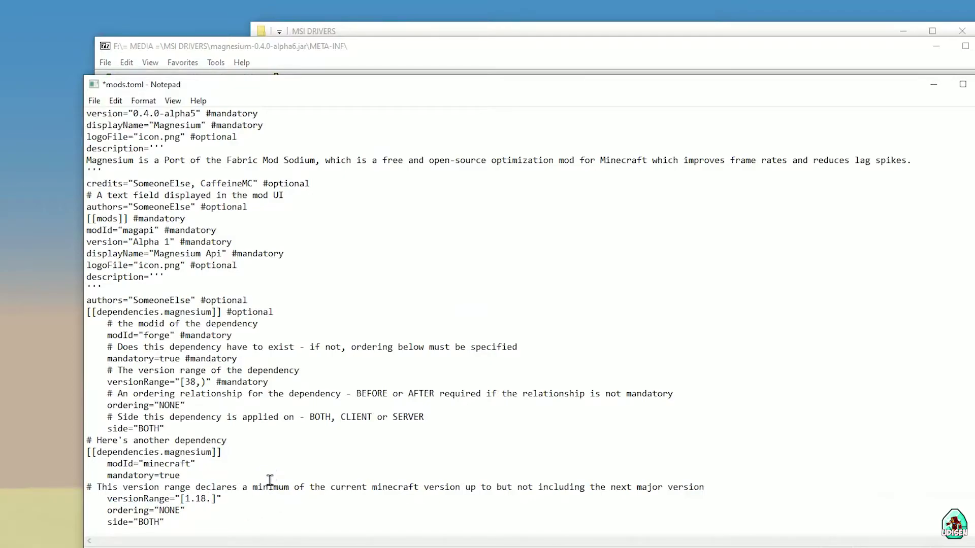
click(253, 500)
- Save and close mods.toml, and update the modified file in the magnesium archive
click(94, 101)
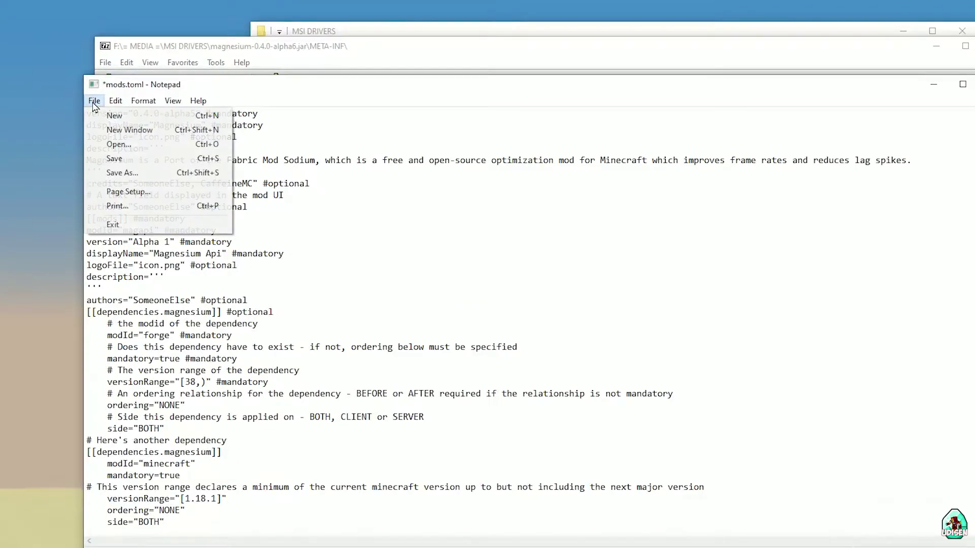
click(115, 158)
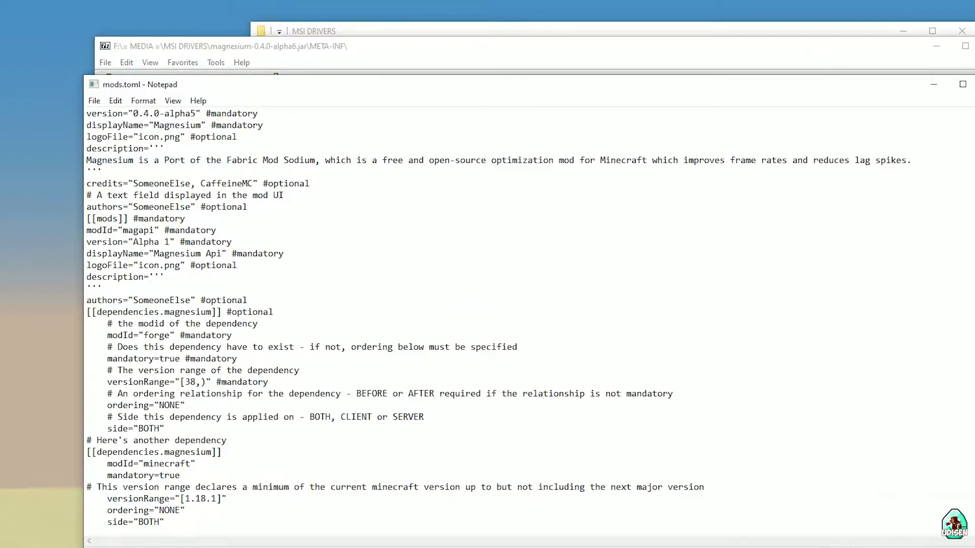
key(alt+F4)
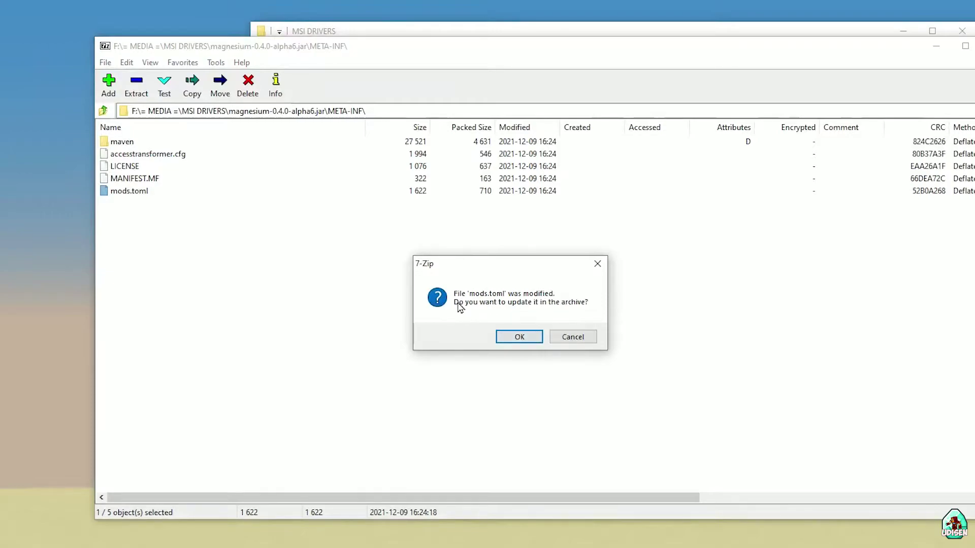
click(517, 337)
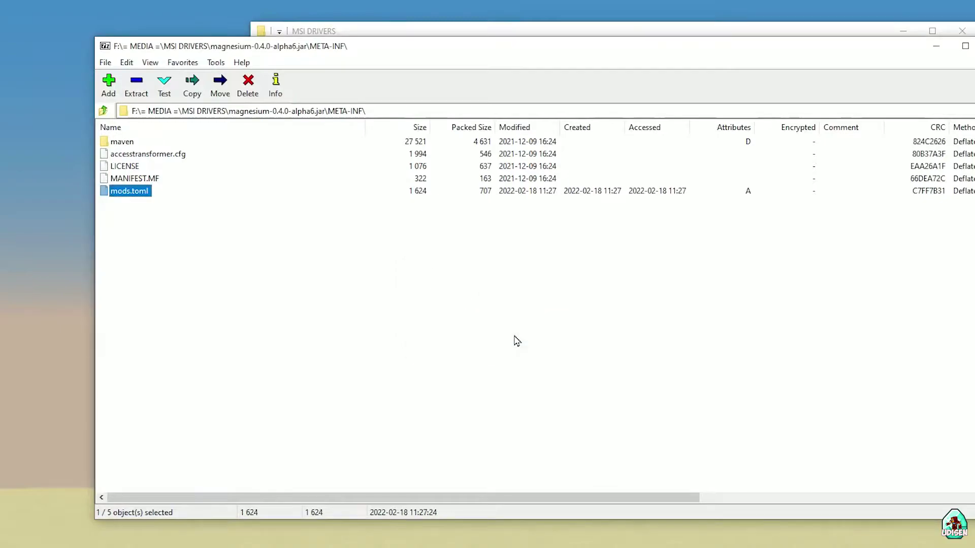
- Check the updated mods.toml entry in the META-INF folder and close the archive window
click(417, 197)
click(126, 198)
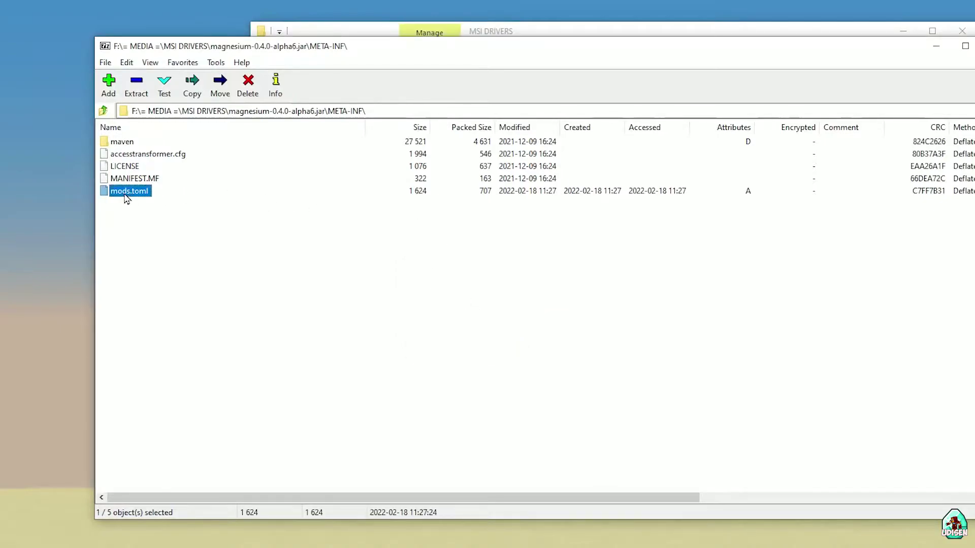
click(541, 208)
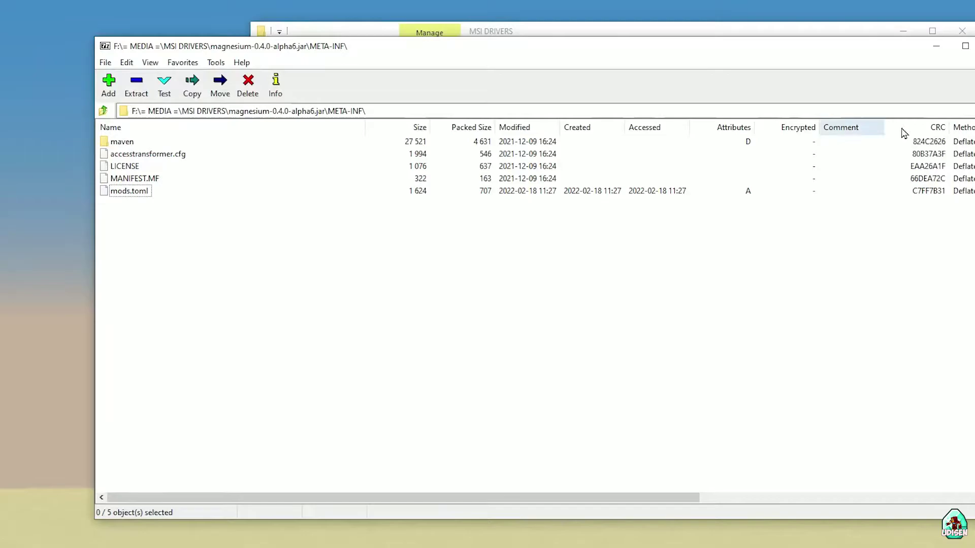
click(974, 46)
- Place the magnesium-0.4.0-alpha6 file from MSI DRIVERS into the E:\MC2\mods folder and minimize both folder windows
click(354, 157)
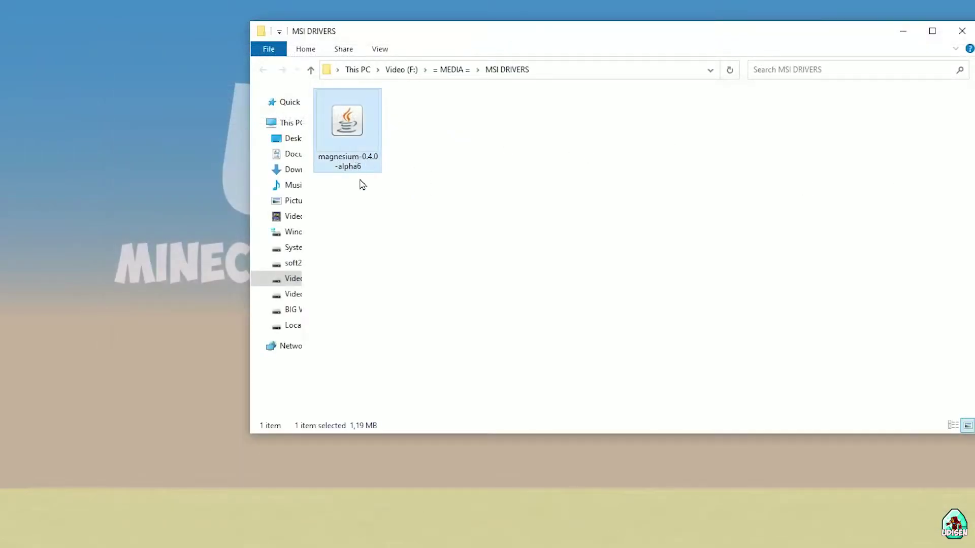
click(132, 547)
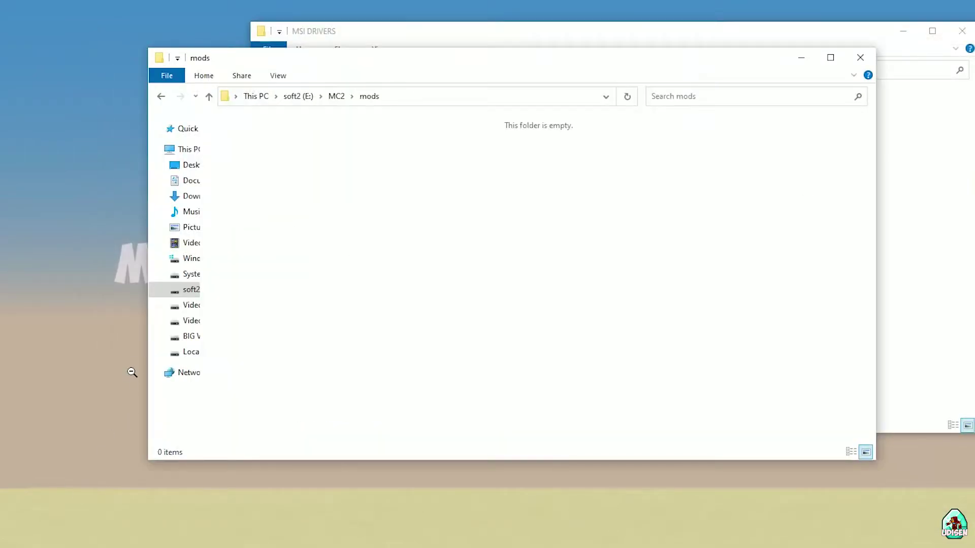
click(892, 188)
drag(355, 143, 237, 224)
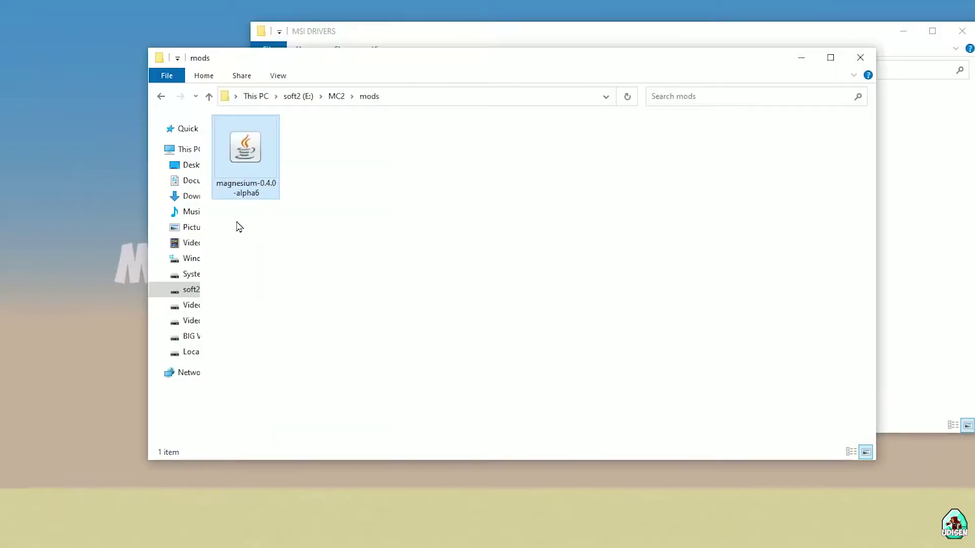
click(802, 54)
click(904, 33)
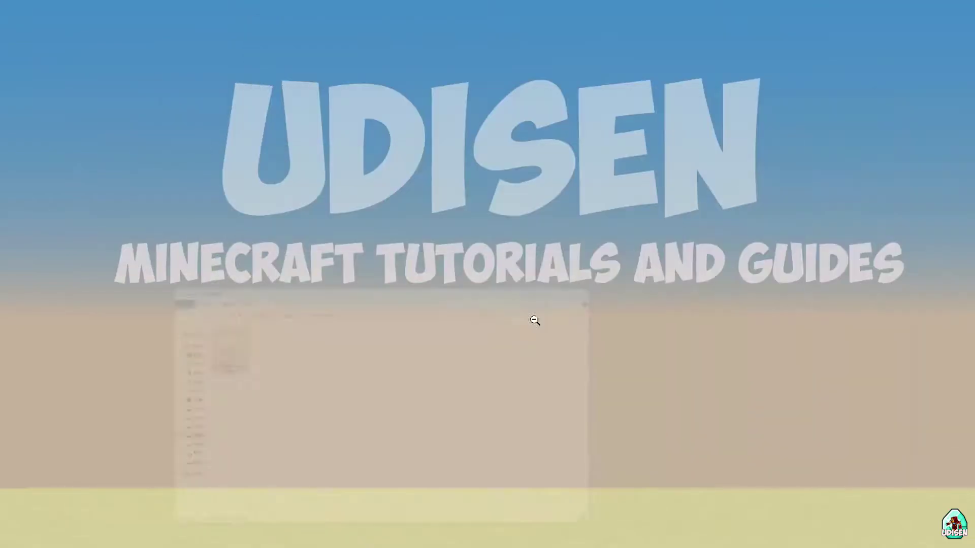
- Switch to Minecraft Launcher and save the Forge installation as forge 1.18.1 with version release 1.18.1-forge-39.0.0 and game directory E:\MC2
click(426, 547)
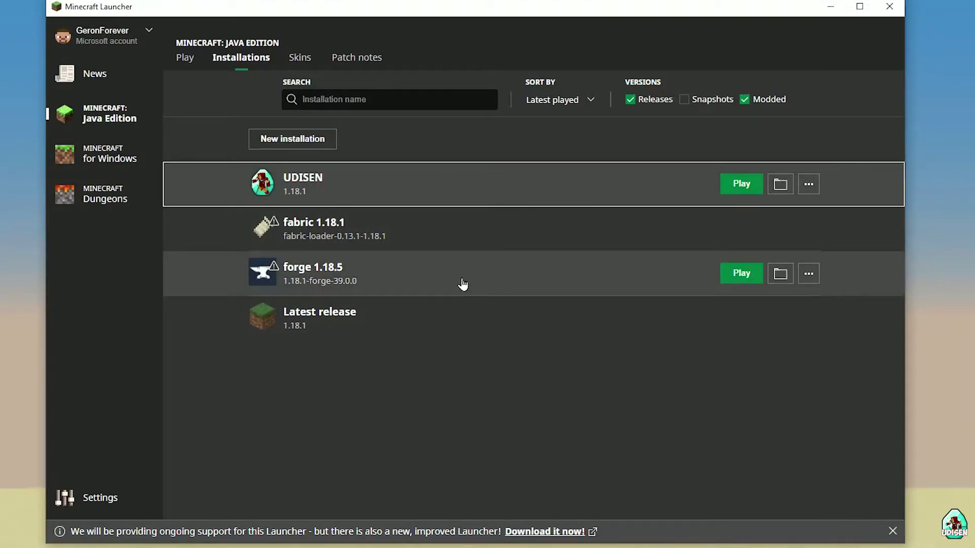
click(456, 276)
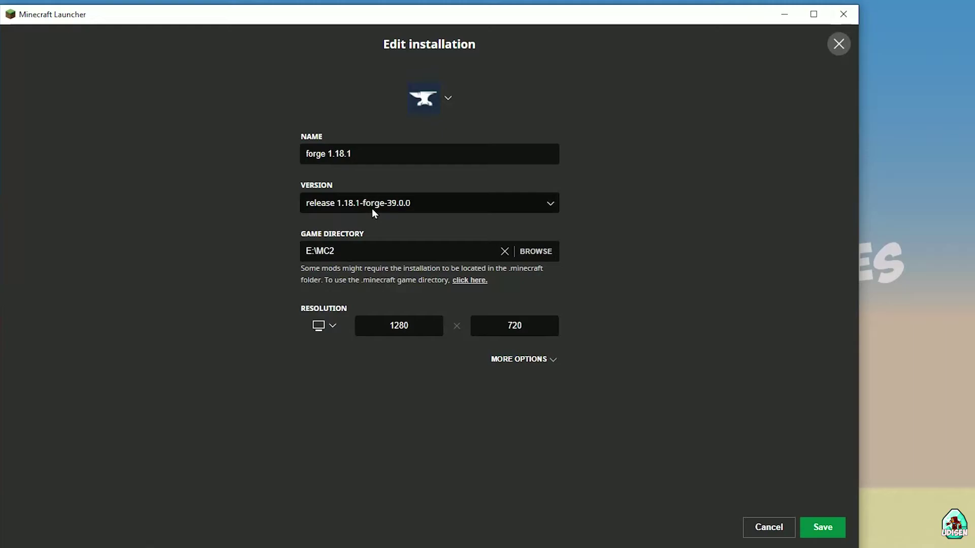
click(834, 530)
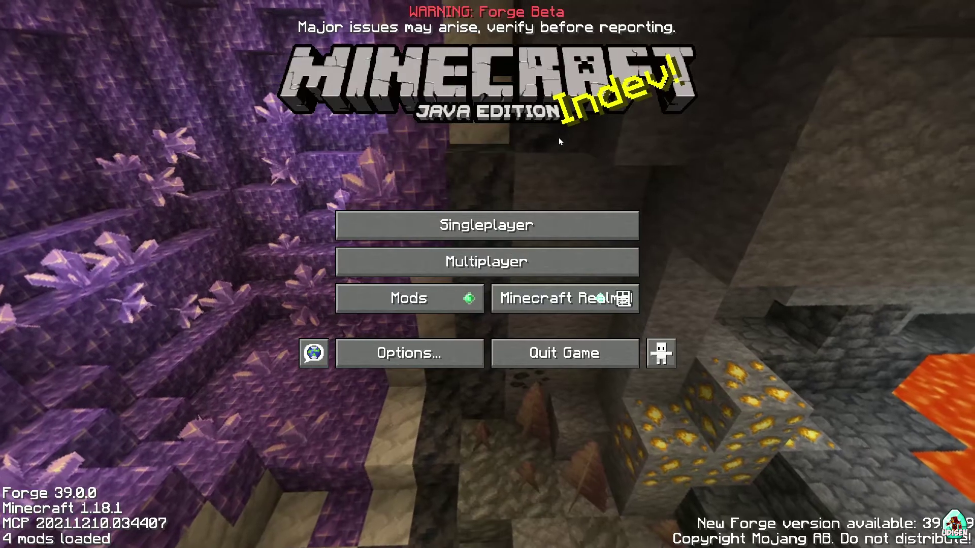
- Check the Magnesium entry in the game's mods list and return to the title screen
click(439, 293)
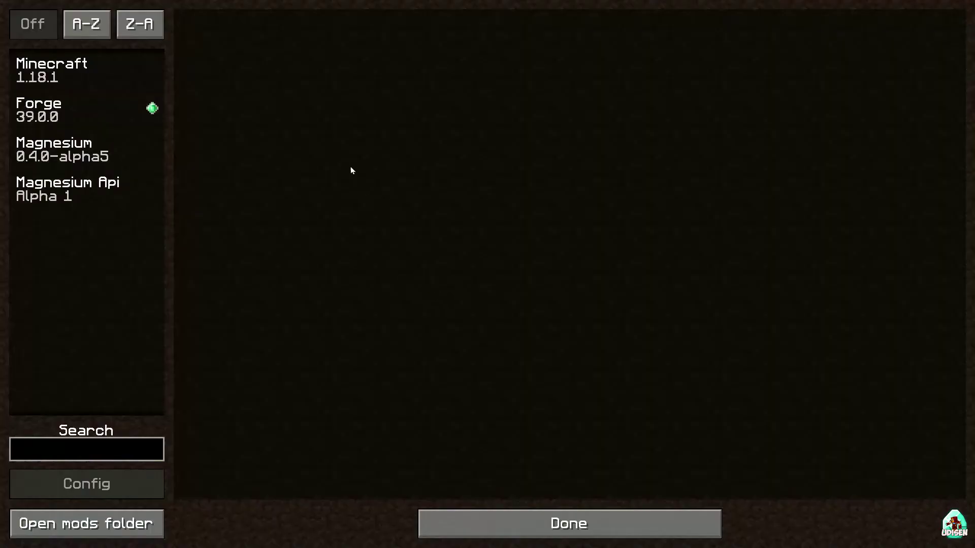
click(87, 155)
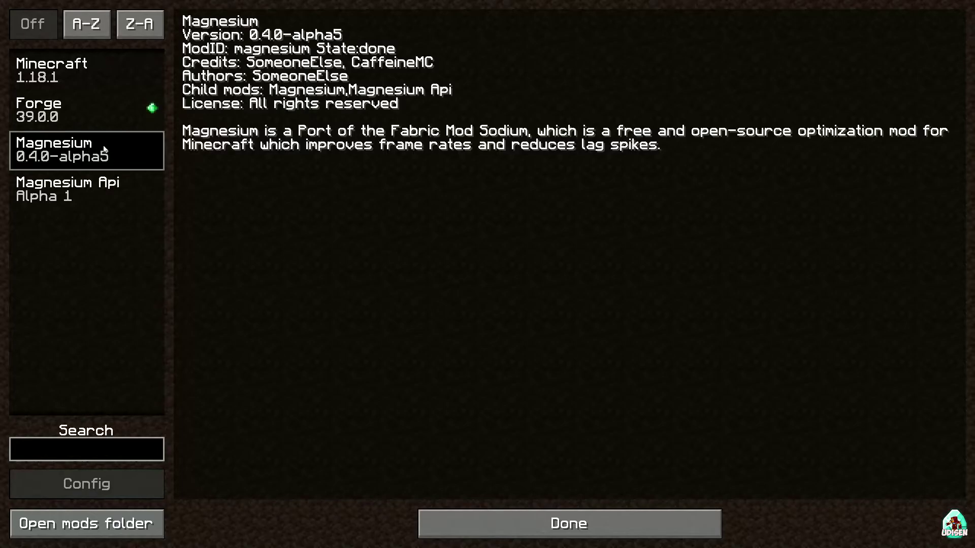
key(Escape)
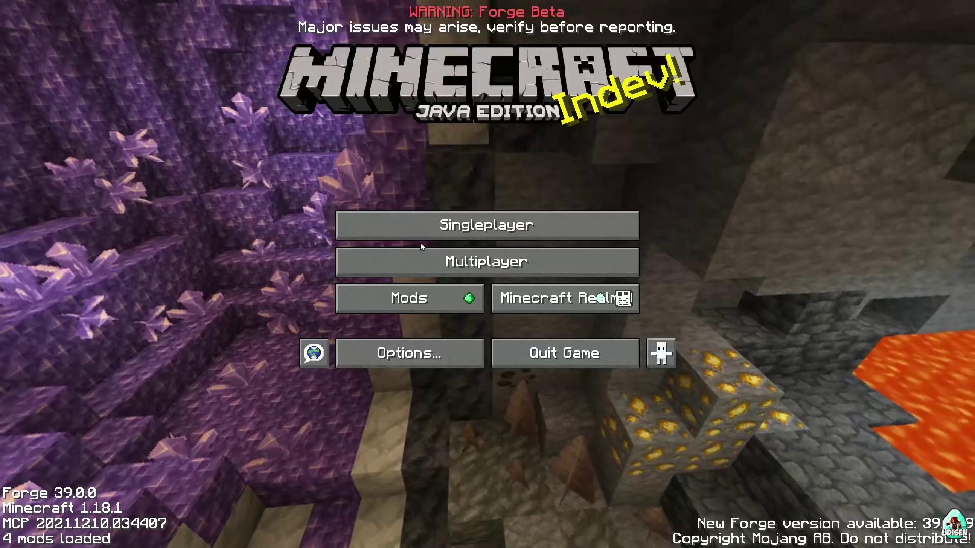
- Load the singleplayer world Datapack Guides and show the debug overlay
click(420, 228)
click(380, 108)
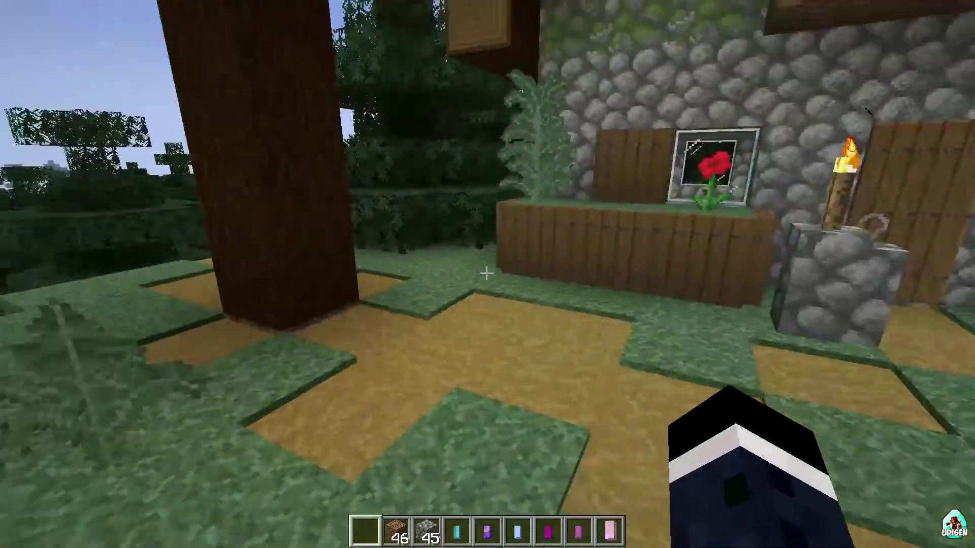
key(F3)
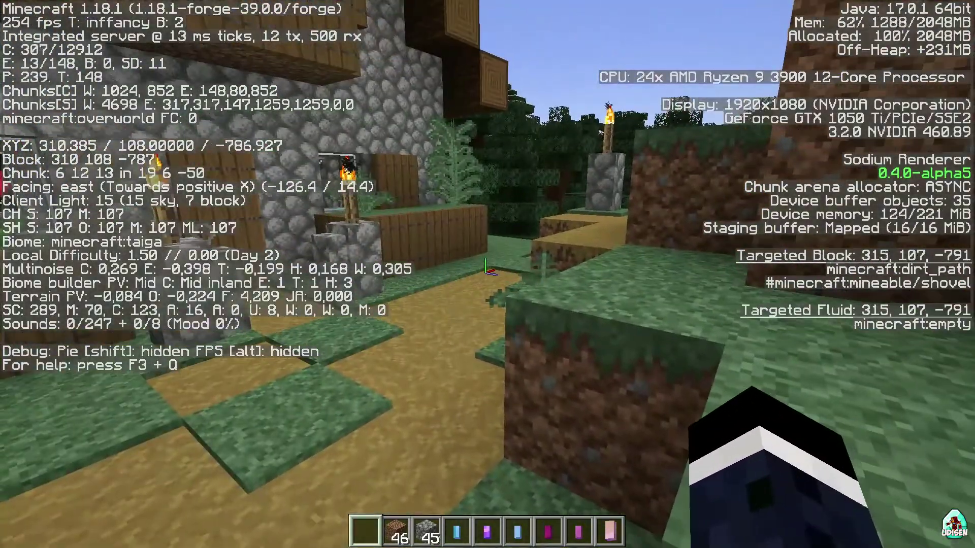
- Walk along the village path to check the frame rate in the debug overlay, and hide the overlay
key(w)
key(w)
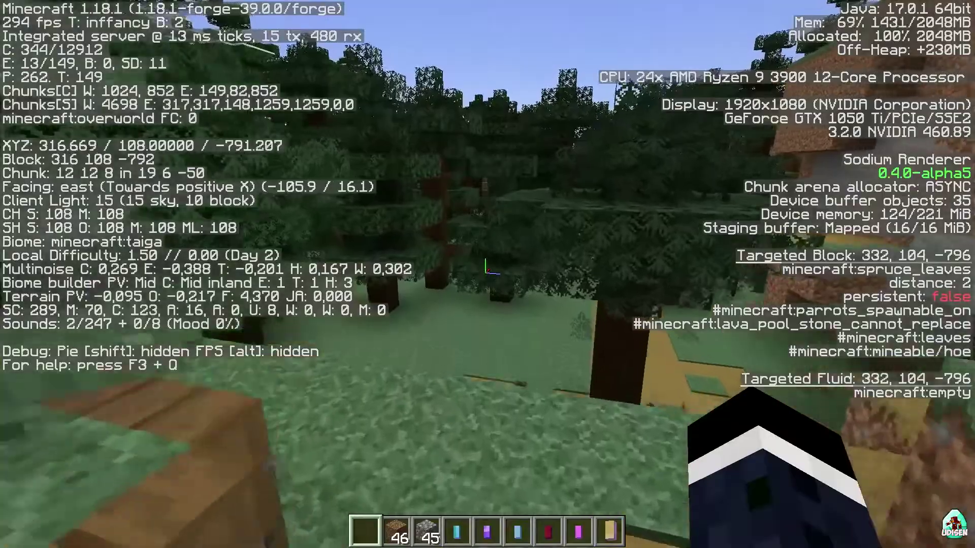
key(w)
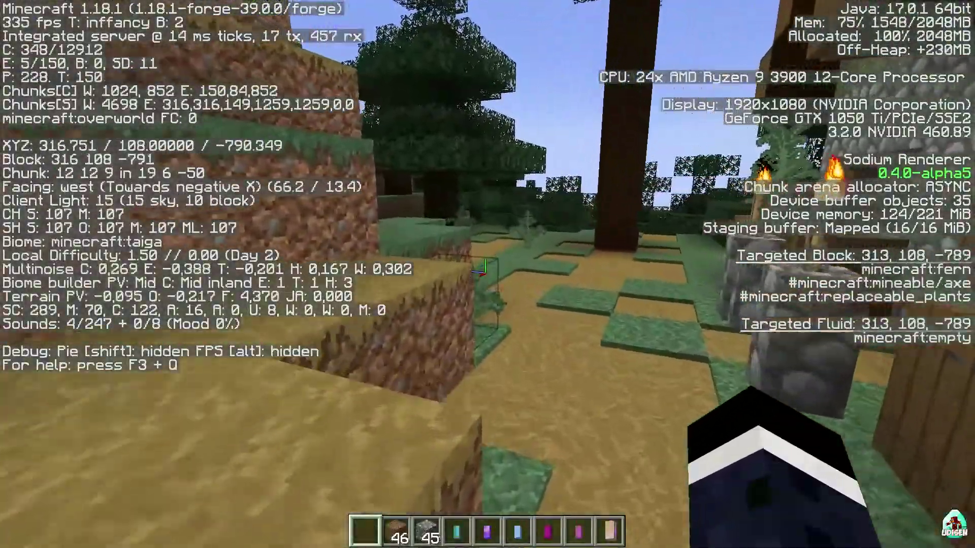
key(w)
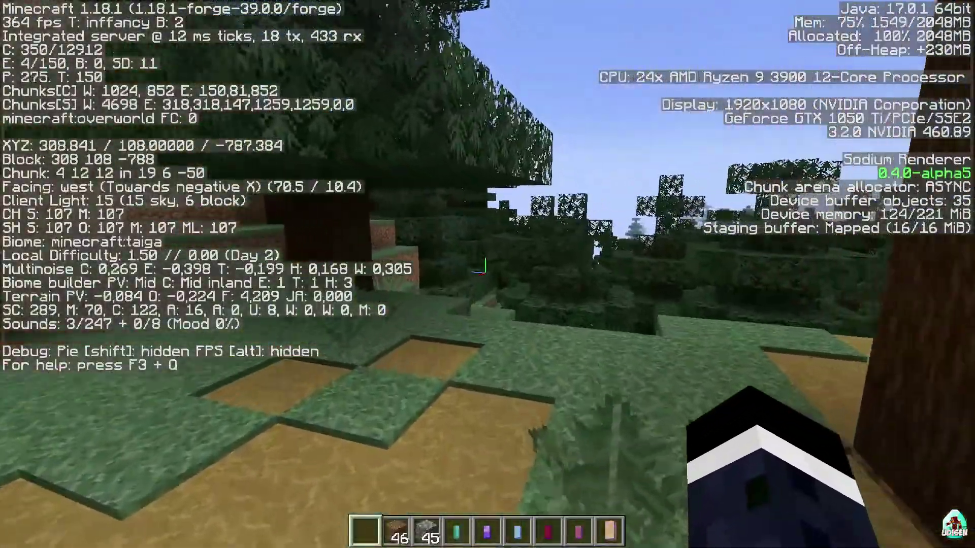
key(w)
key(F3)
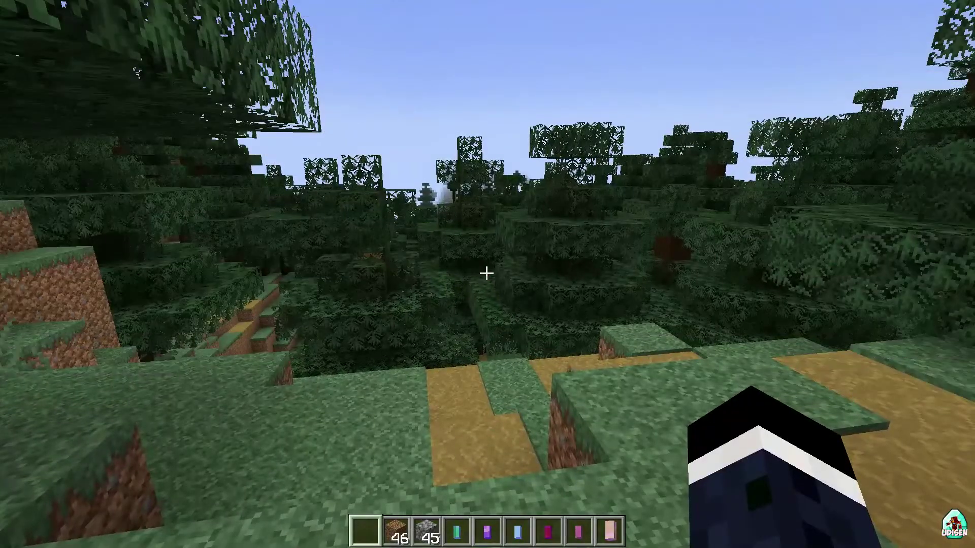
- Show the debug overlay, set the render distance to 32 chunks in the video settings, apply it and return to the game
key(F3)
key(Escape)
key(Escape)
key(Escape)
click(432, 284)
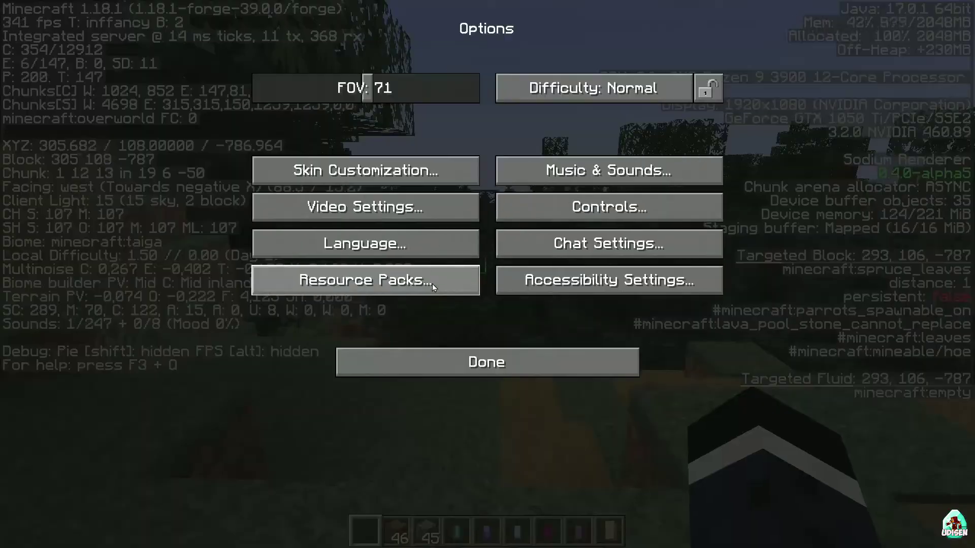
click(403, 219)
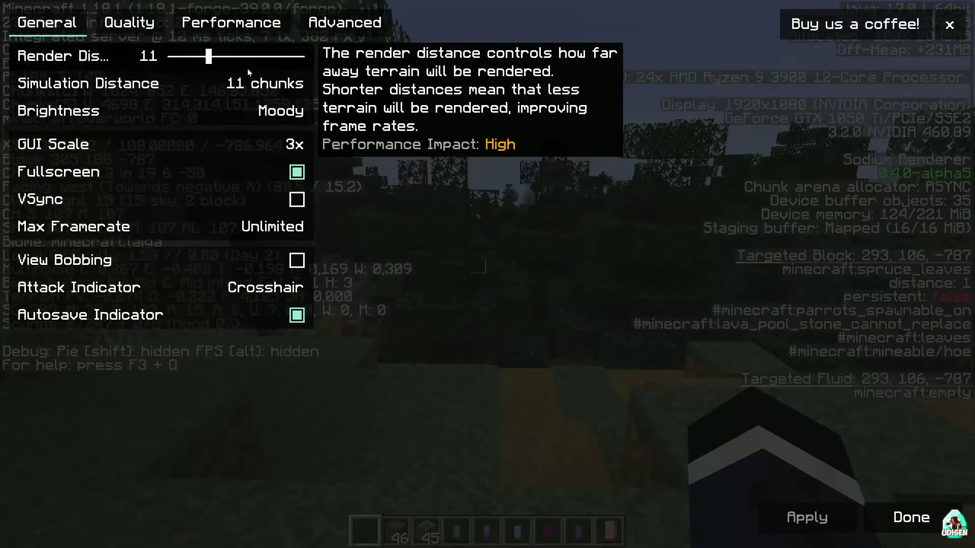
drag(208, 57, 309, 66)
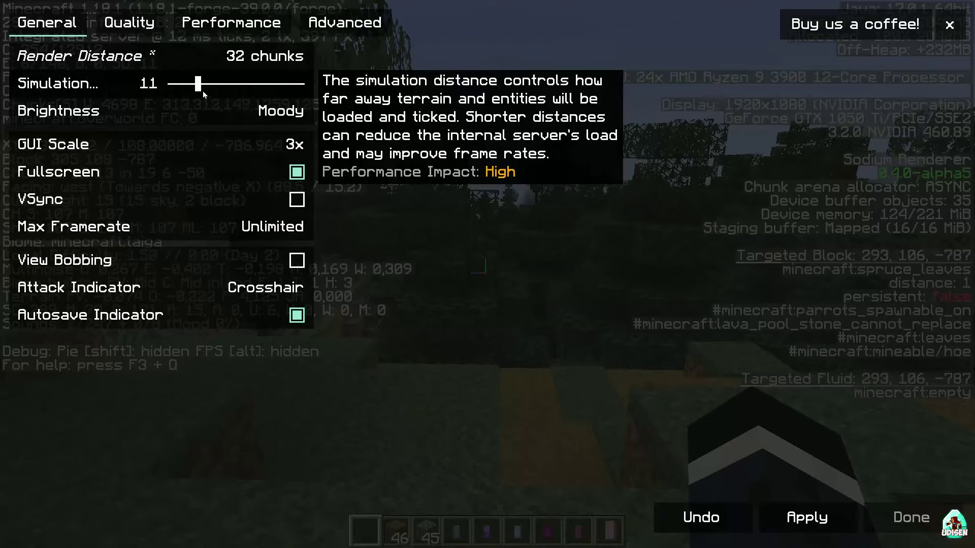
click(809, 524)
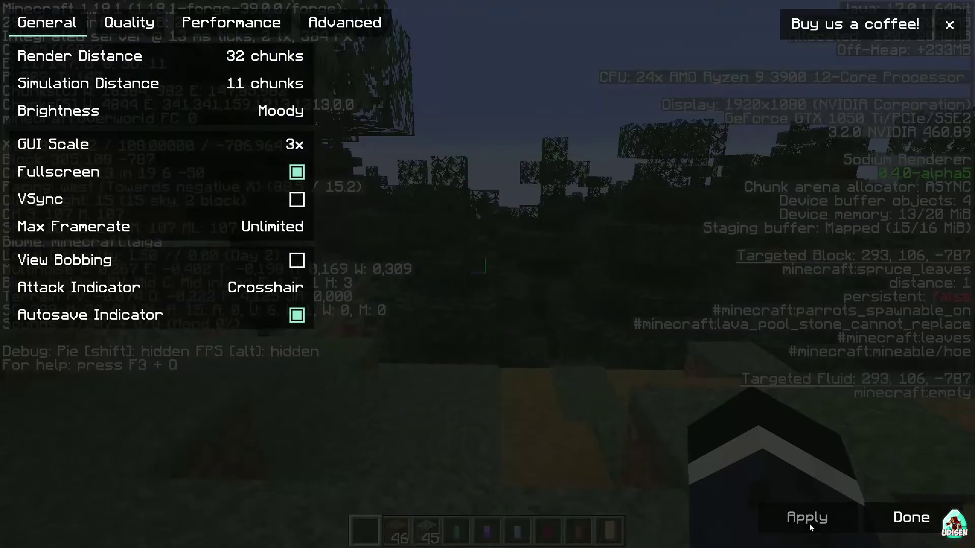
key(Escape)
key(Escape)
- Move around near the village path to examine the frame rate at the increased render distance, and hide the debug overlay
key(s)
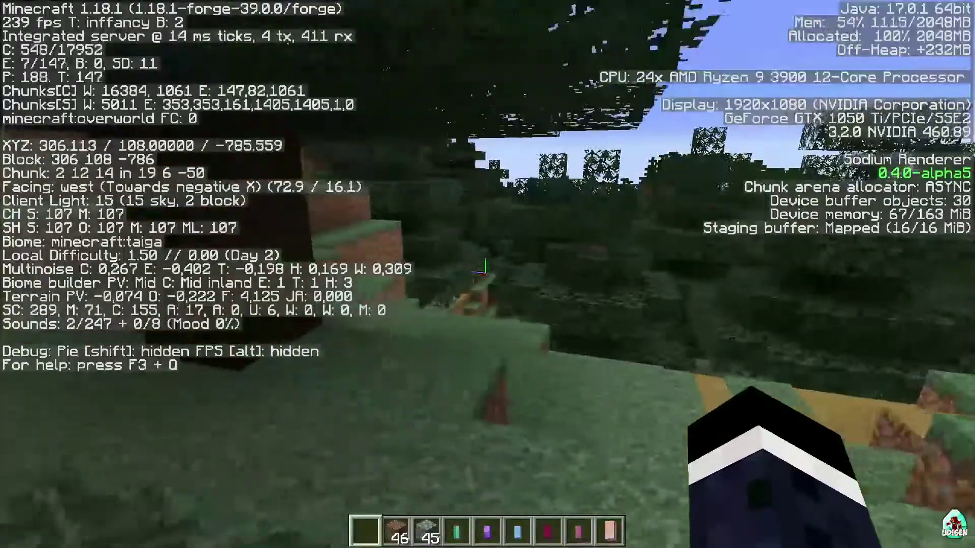
key(s)
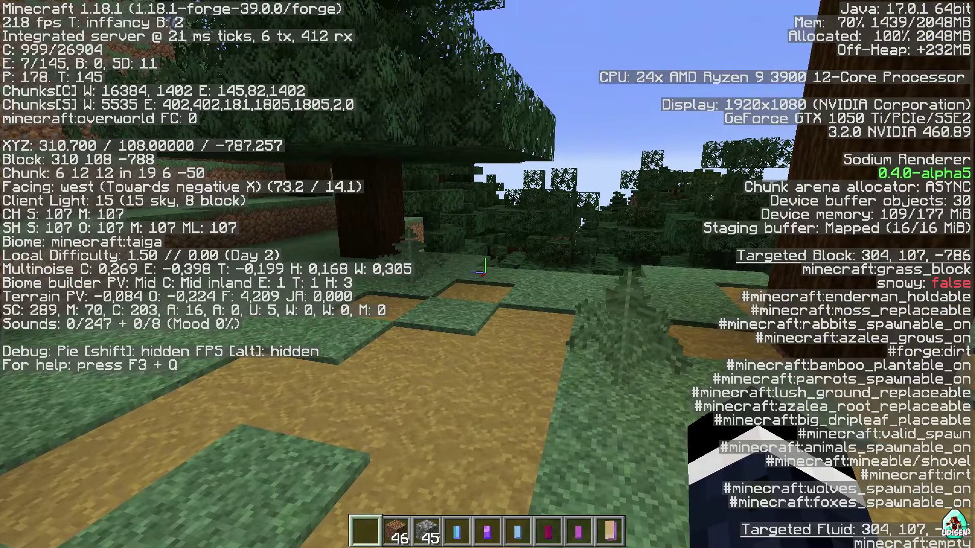
key(w)
key(w)
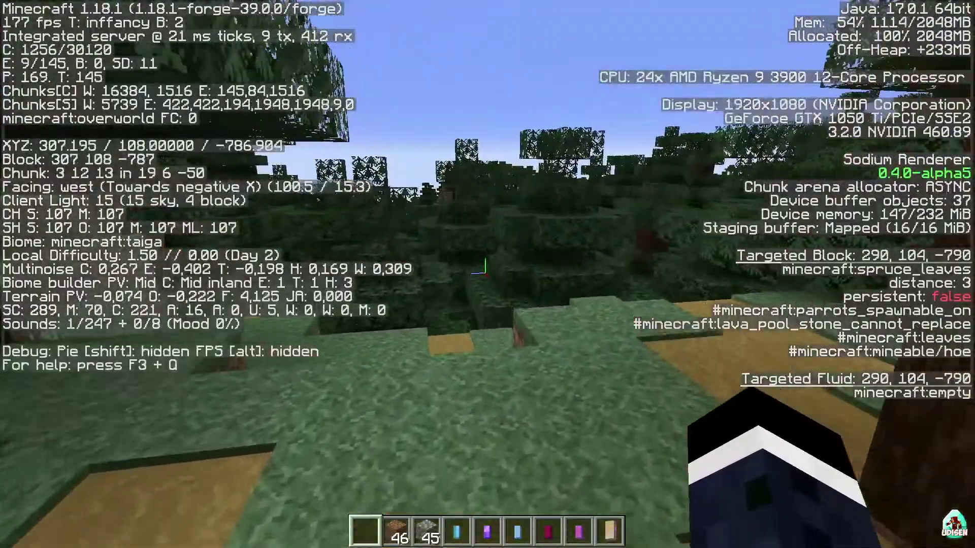
key(F3)
key(F3)
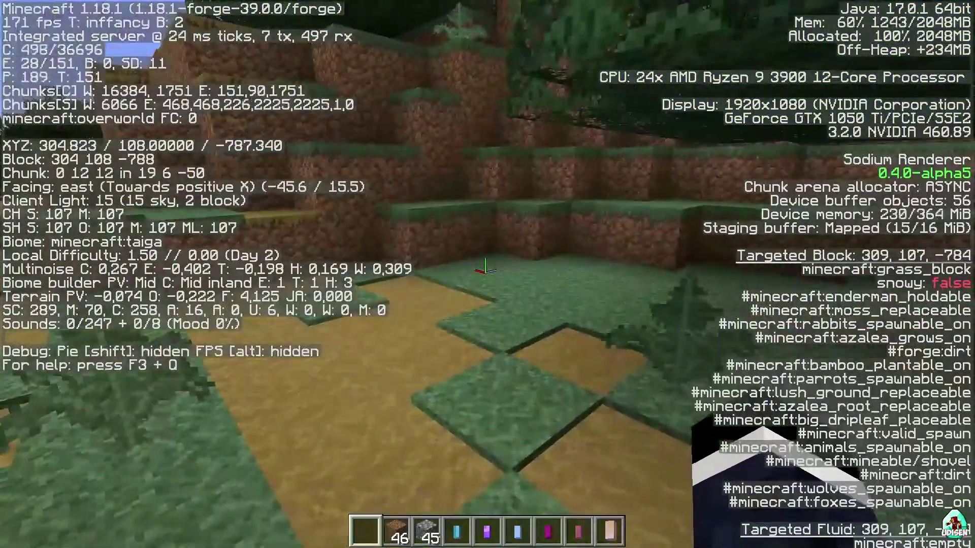
key(F3)
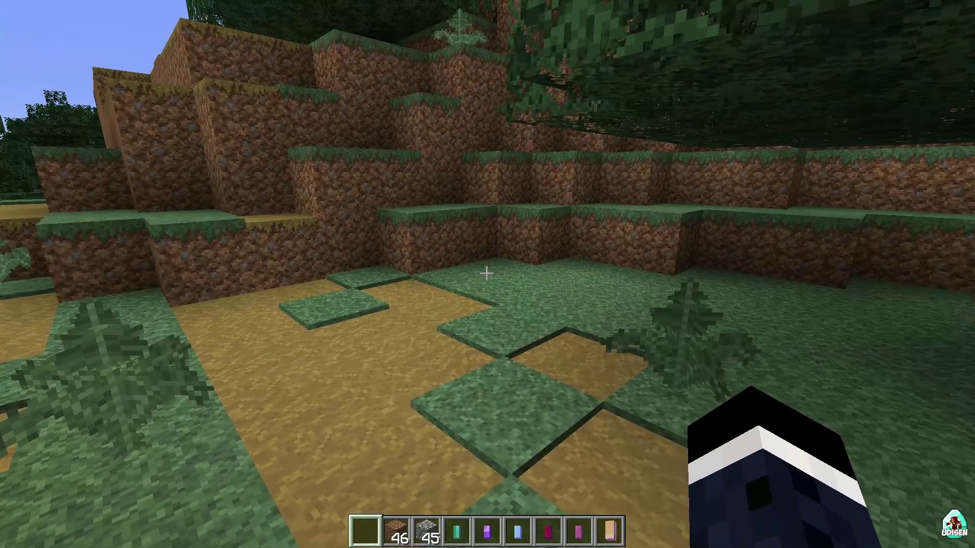
- Explore the village and the surrounding hills to examine how the distant terrain renders
key(w)
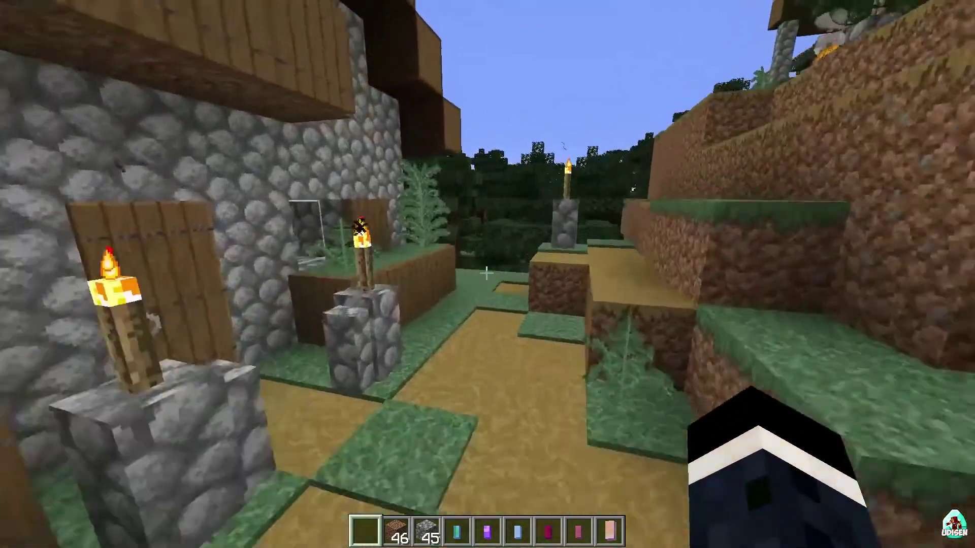
key(w)
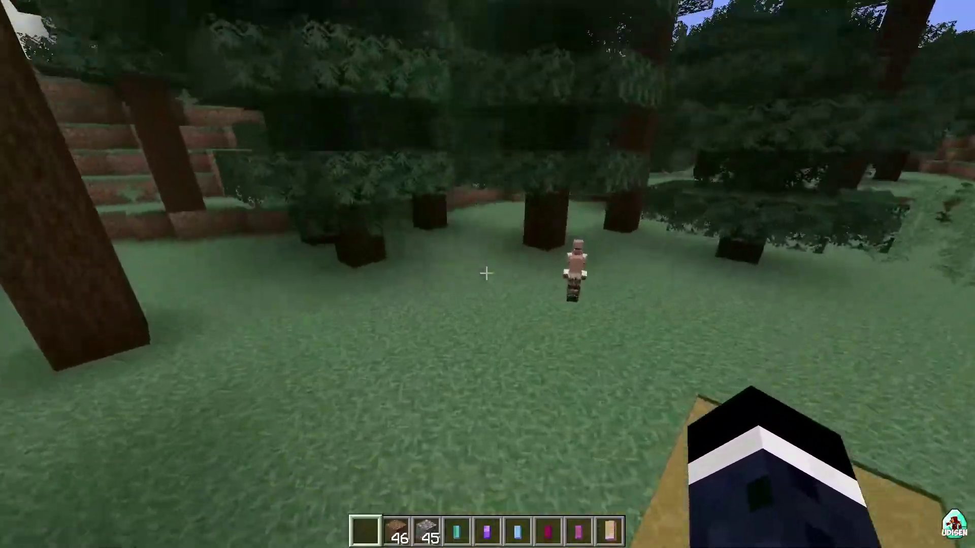
key(w)
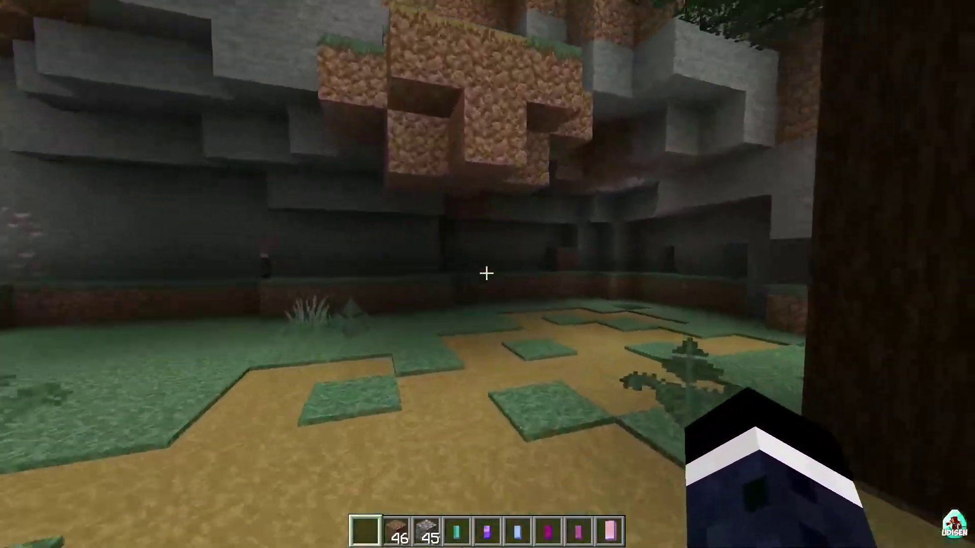
key(w)
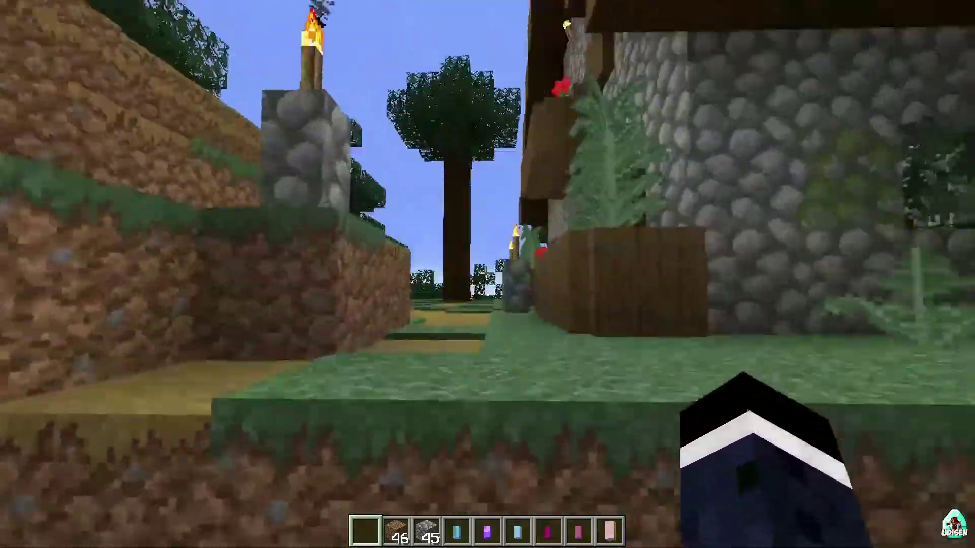
key(w)
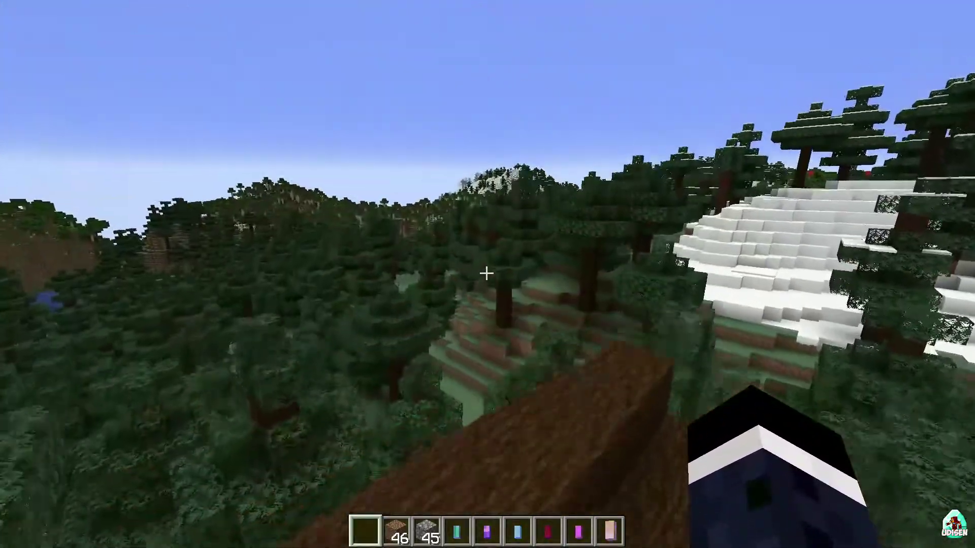
- Review the General, Quality, Performance and Advanced video settings and return to the game
key(e)
key(Escape)
key(Escape)
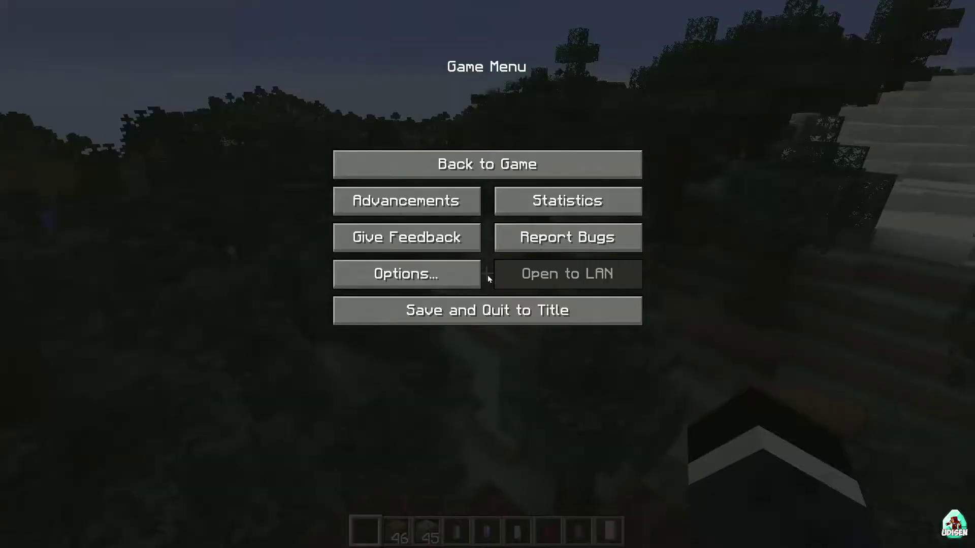
click(406, 274)
click(380, 209)
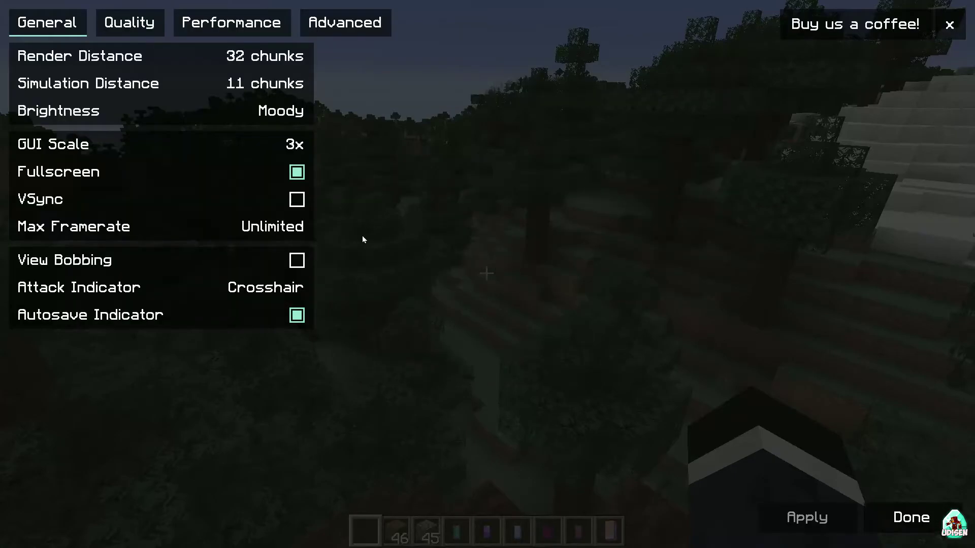
click(133, 24)
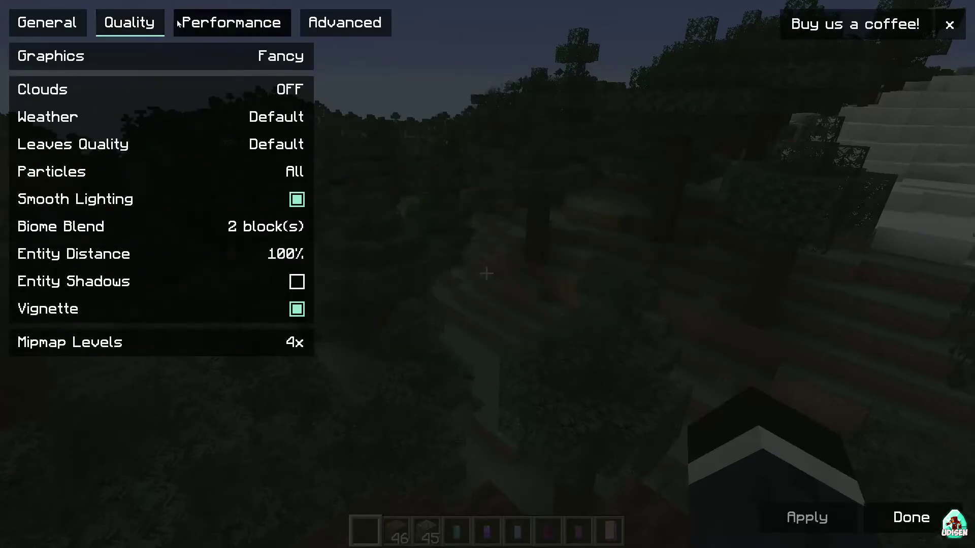
click(229, 24)
click(321, 20)
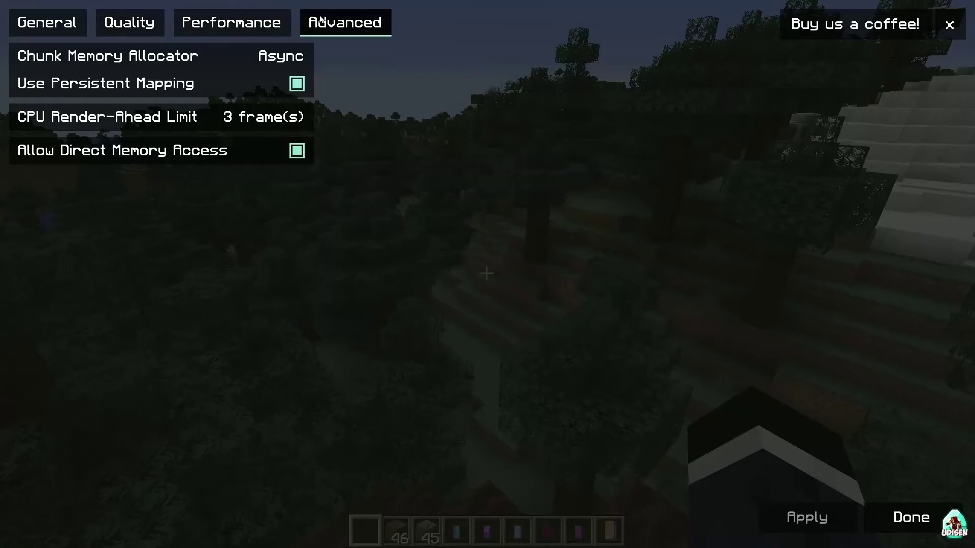
click(23, 22)
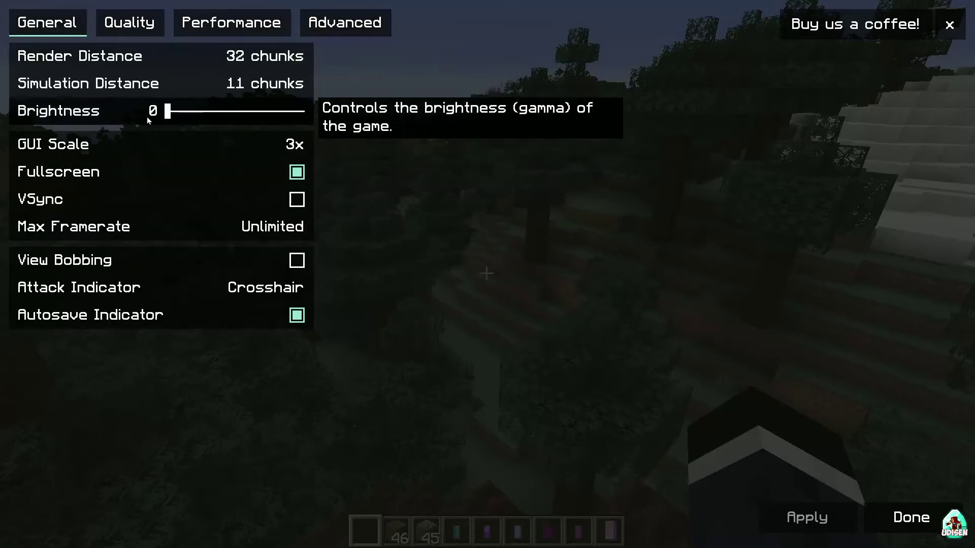
key(Escape)
click(329, 211)
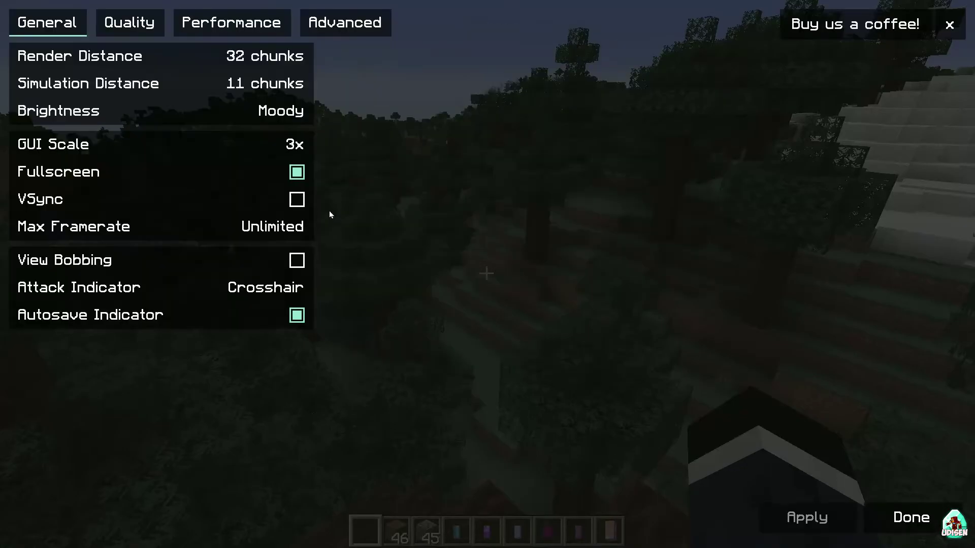
key(Escape)
key(Escape)
key(Escape)
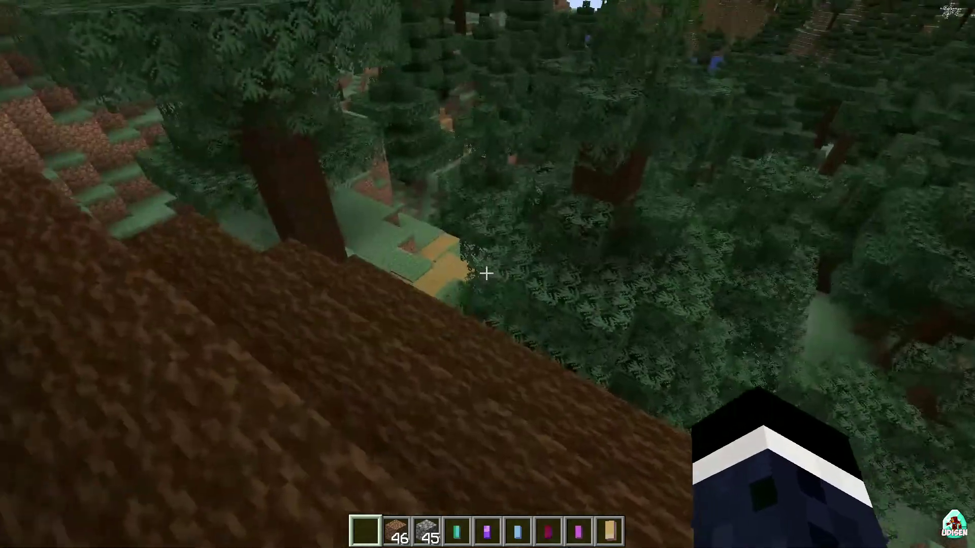
- Travel over and through the spruce forest to examine the terrain rendering with Magnesium
key(w)
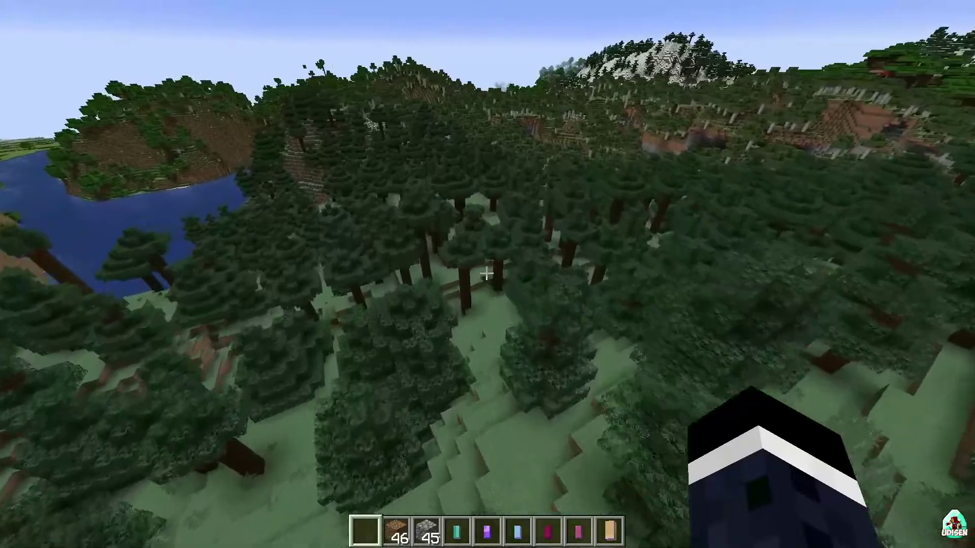
key(w)
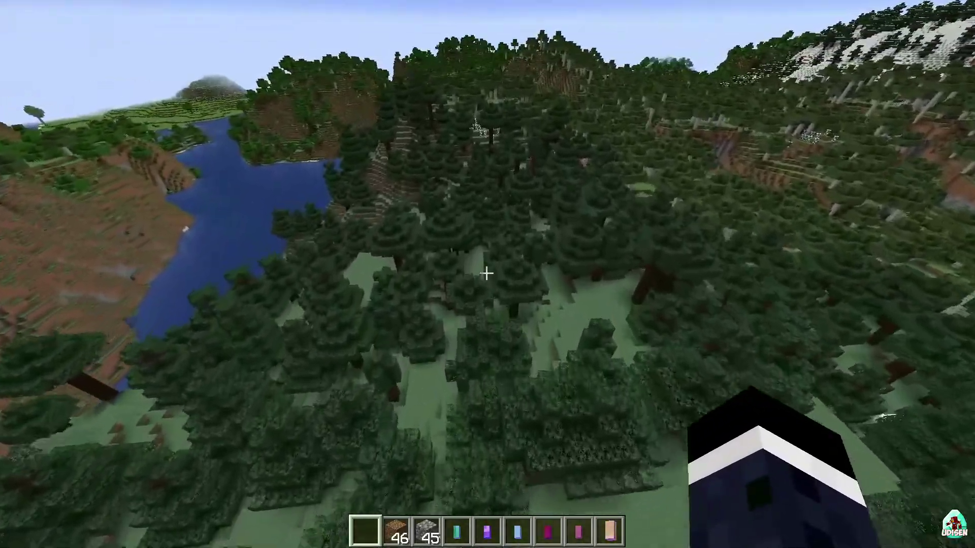
key(w)
key(w)
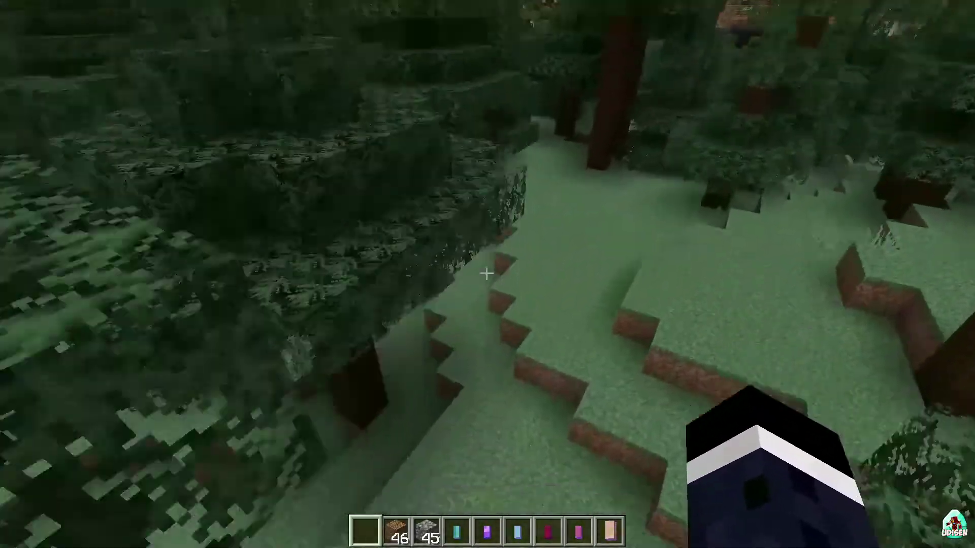
key(w)
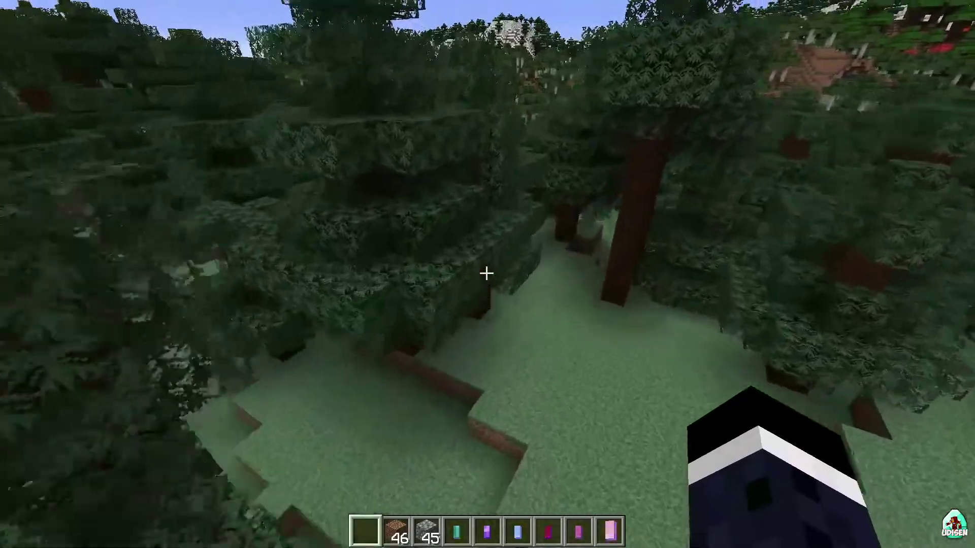
key(w)
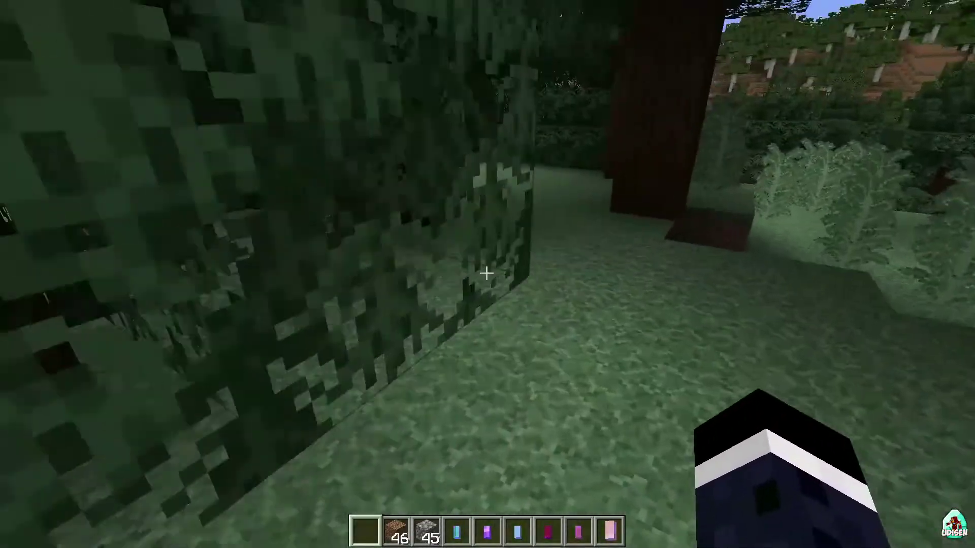